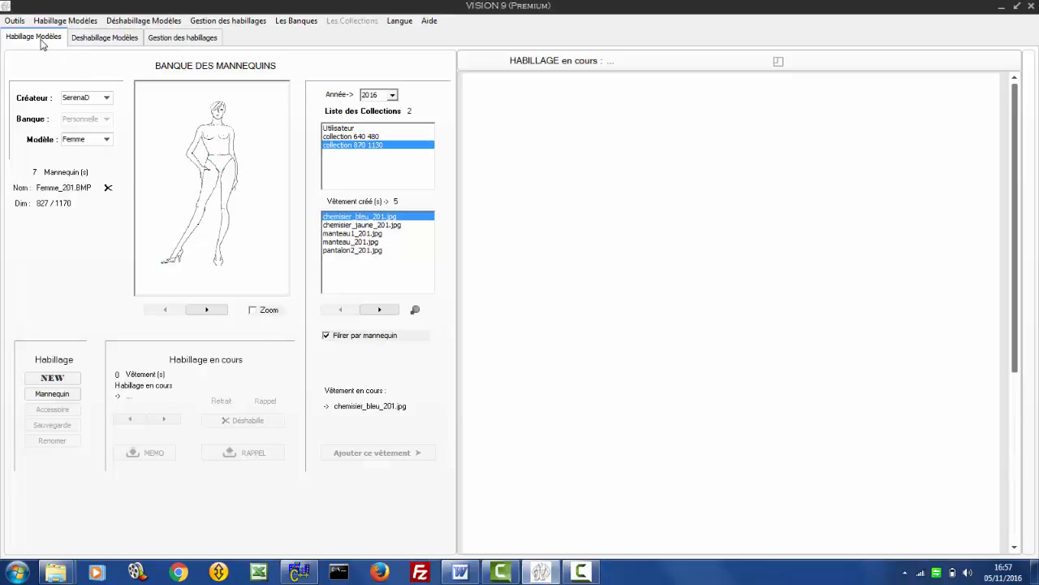
- Look through the undressing and outfit management views, and return to the model dressing view
click(103, 41)
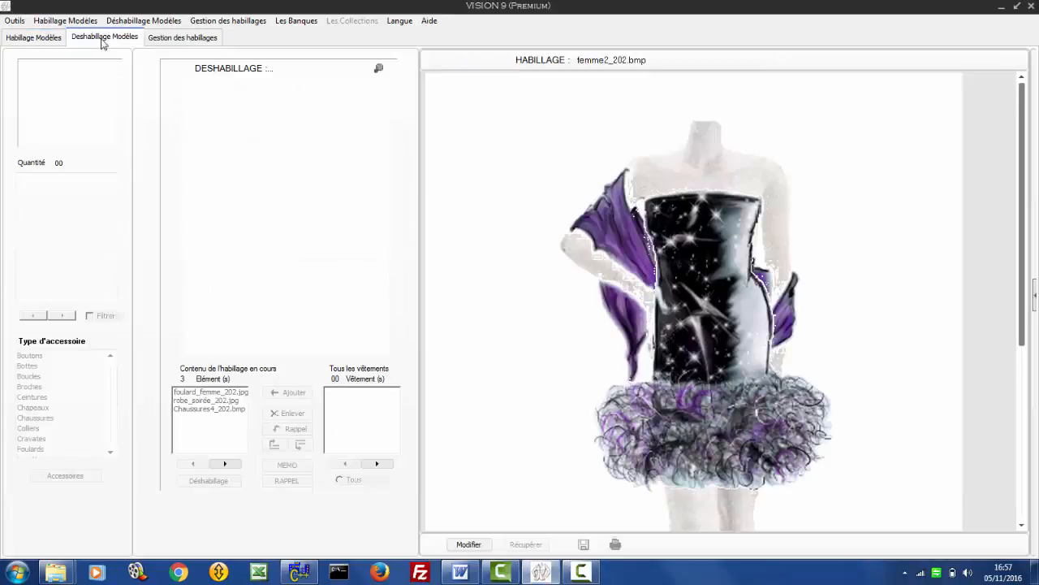
click(181, 40)
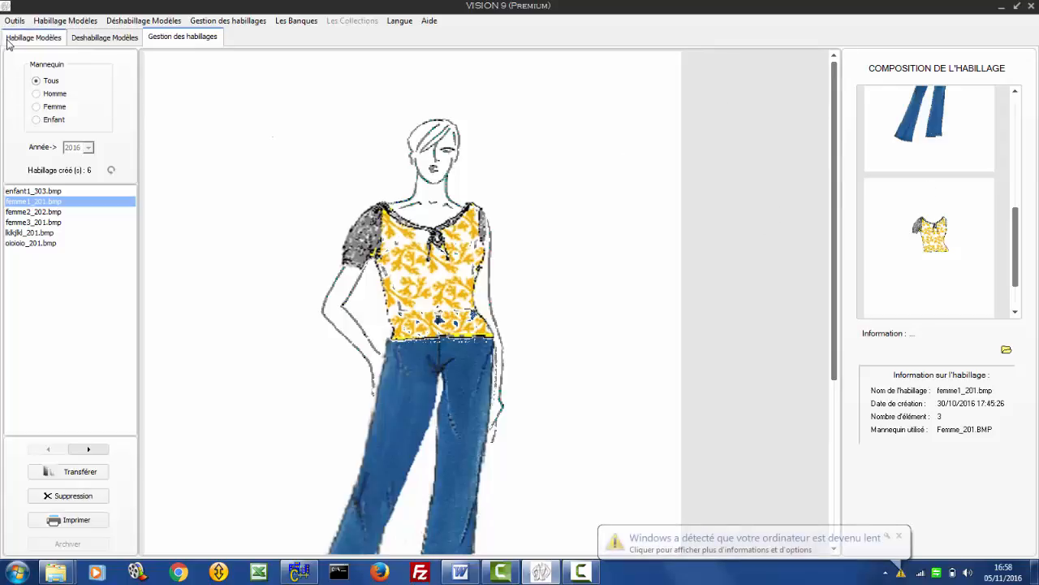
click(18, 37)
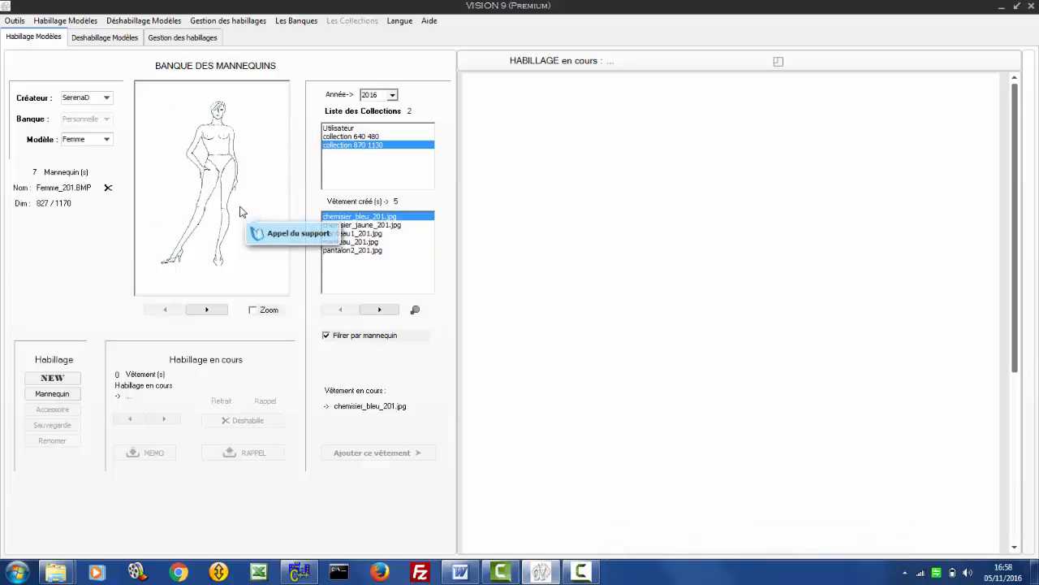
- Set the Femme_201.BMP mannequin as the base of a new outfit and save it under the name habillage6
click(52, 395)
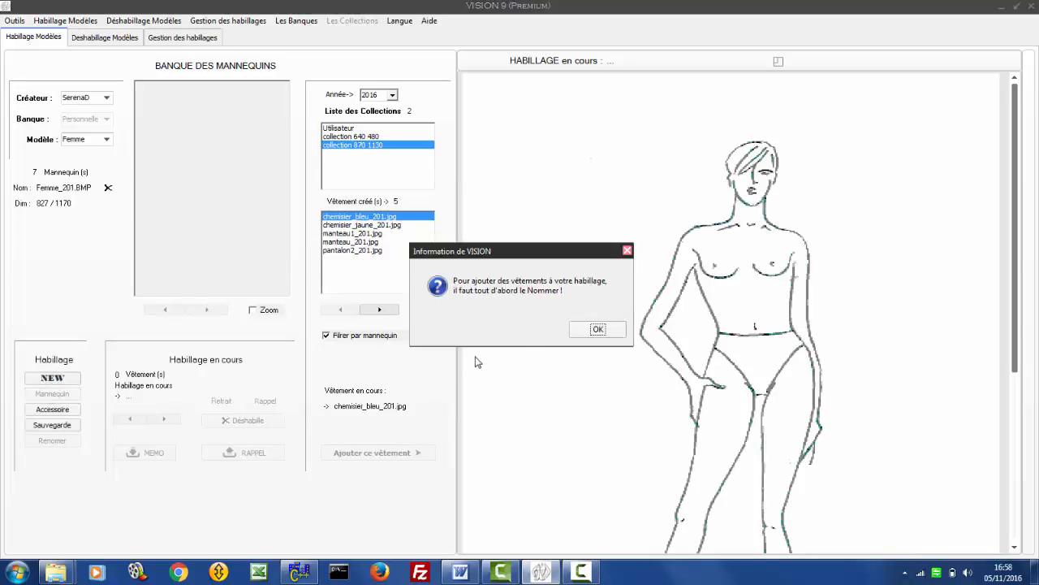
click(596, 330)
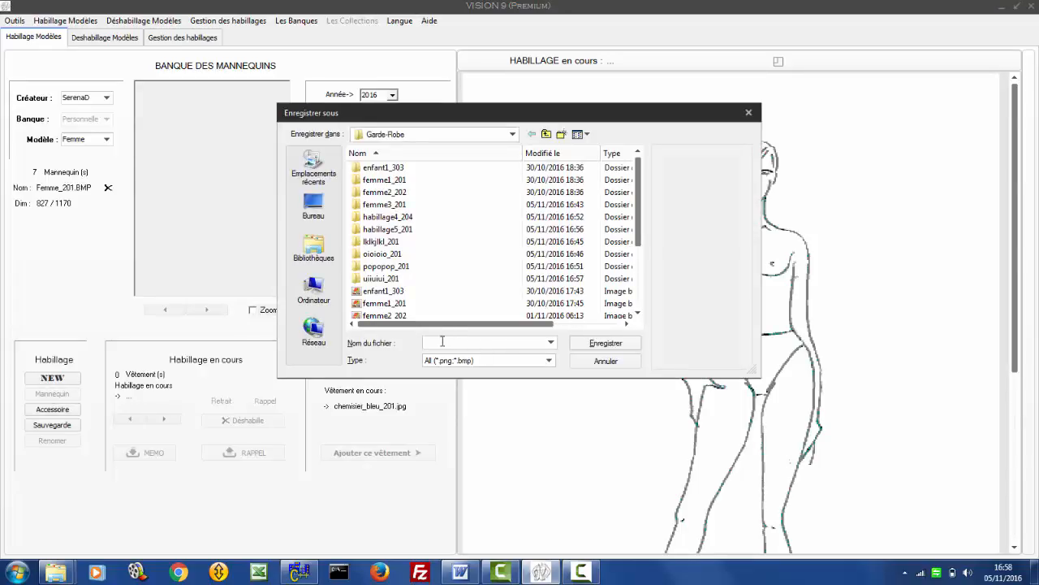
text(habillage)
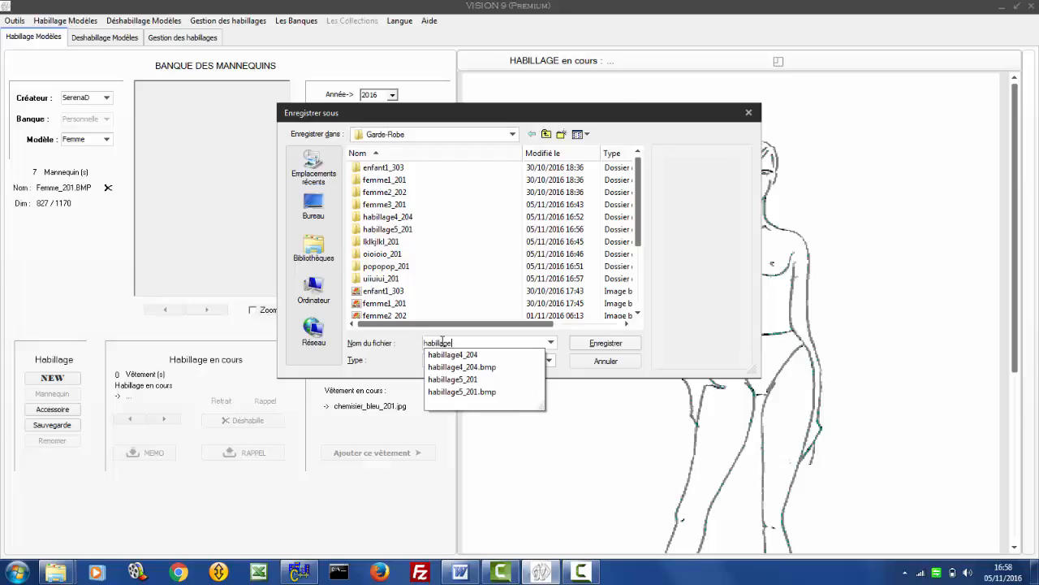
text(6)
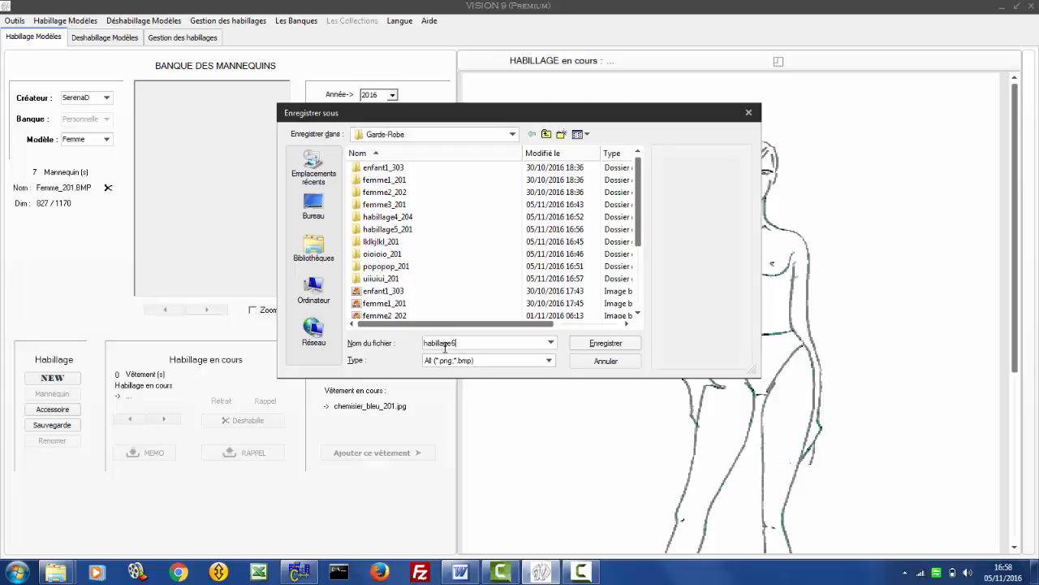
click(603, 344)
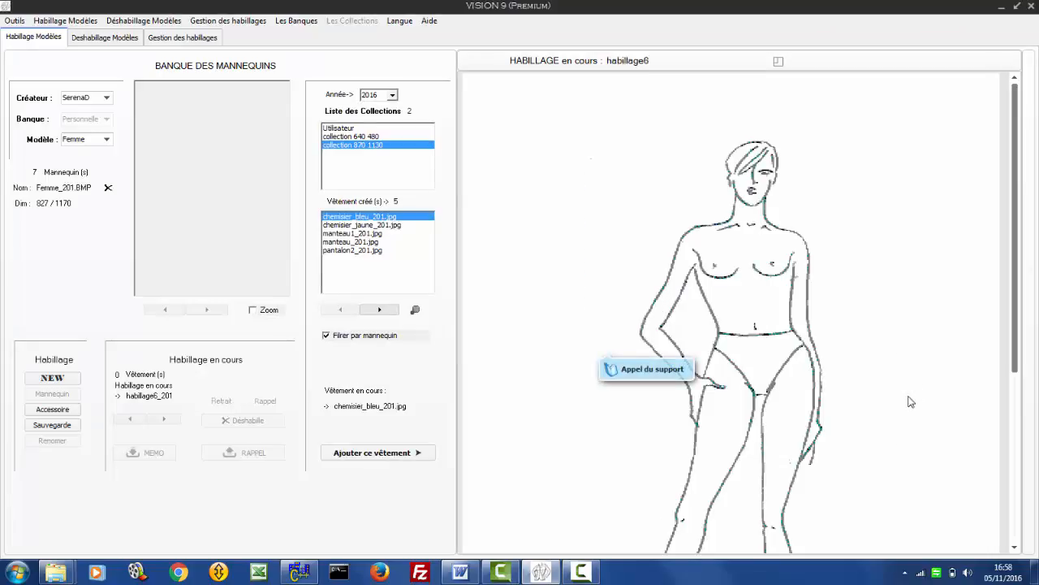
scroll(881, 430, down, 3)
scroll(880, 427, down, 2)
scroll(884, 419, up, 5)
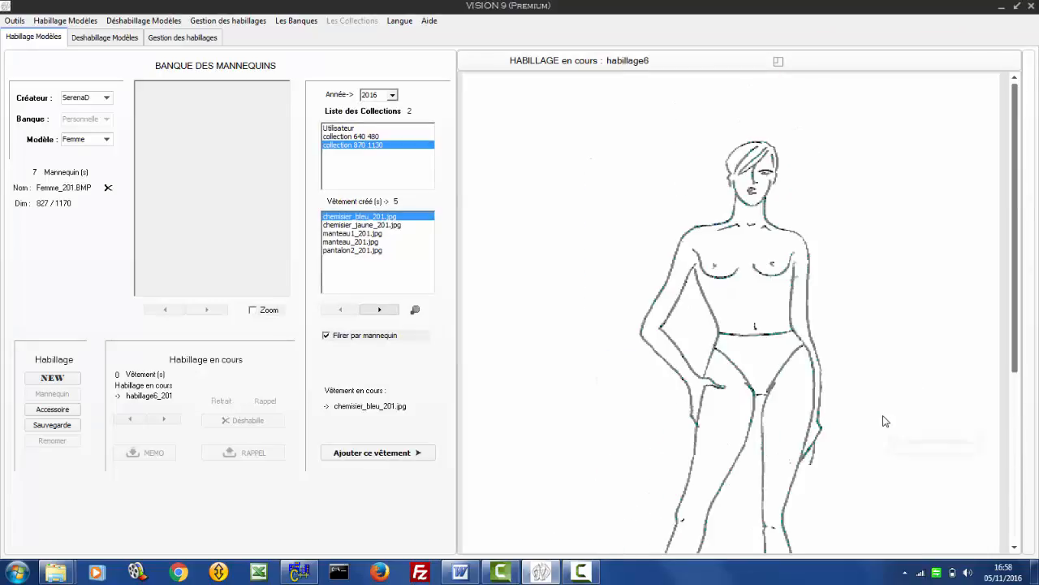
scroll(885, 405, down, 5)
scroll(885, 384, up, 5)
- Preview the garments of collection 870 1130 with the mannequin filter on, ending on pantalon2_201.jpg, and close the preview
click(326, 336)
click(326, 336)
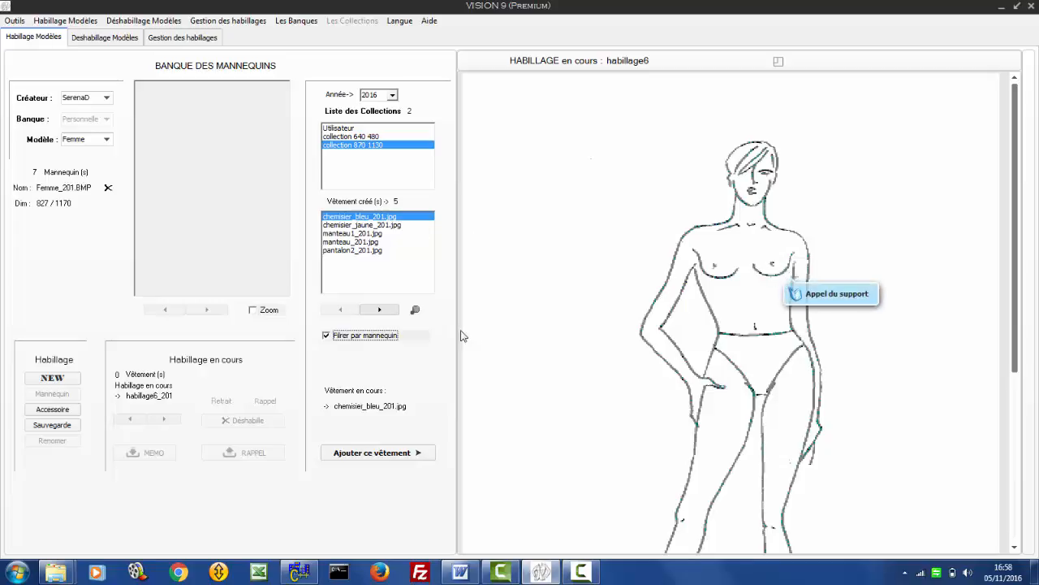
click(415, 311)
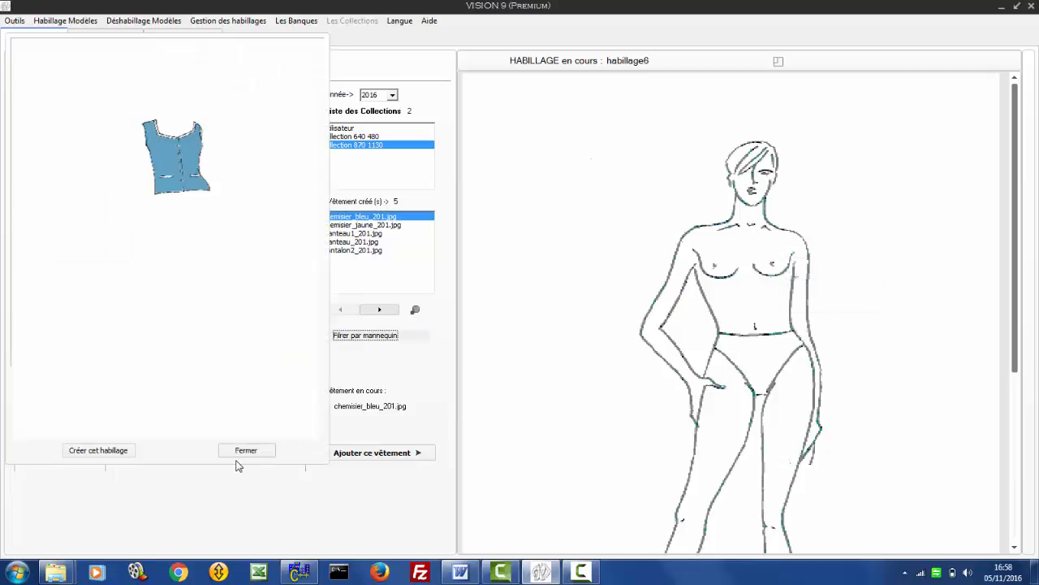
click(377, 309)
click(378, 309)
click(378, 310)
click(378, 310)
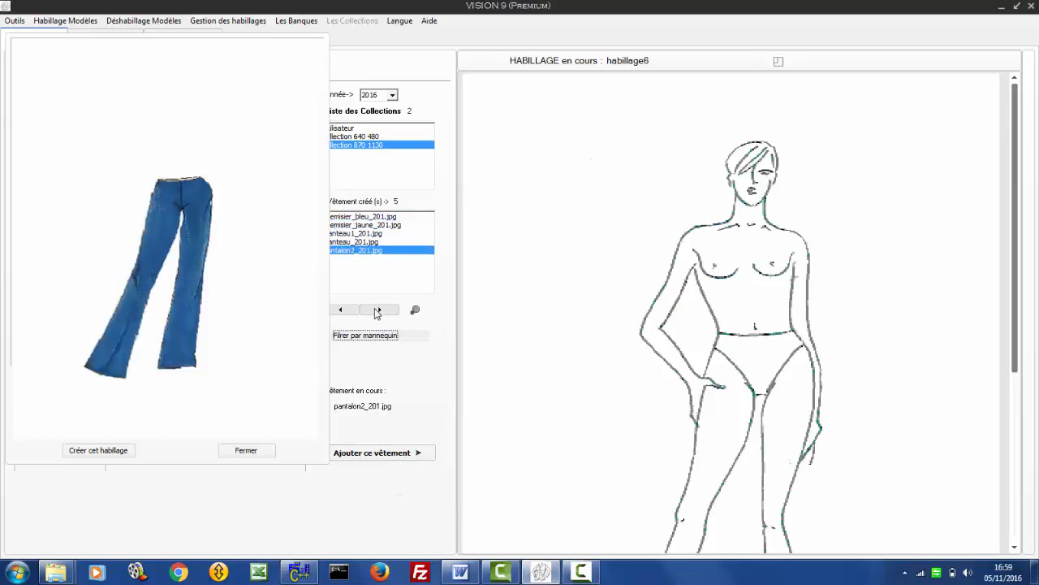
click(377, 309)
click(378, 309)
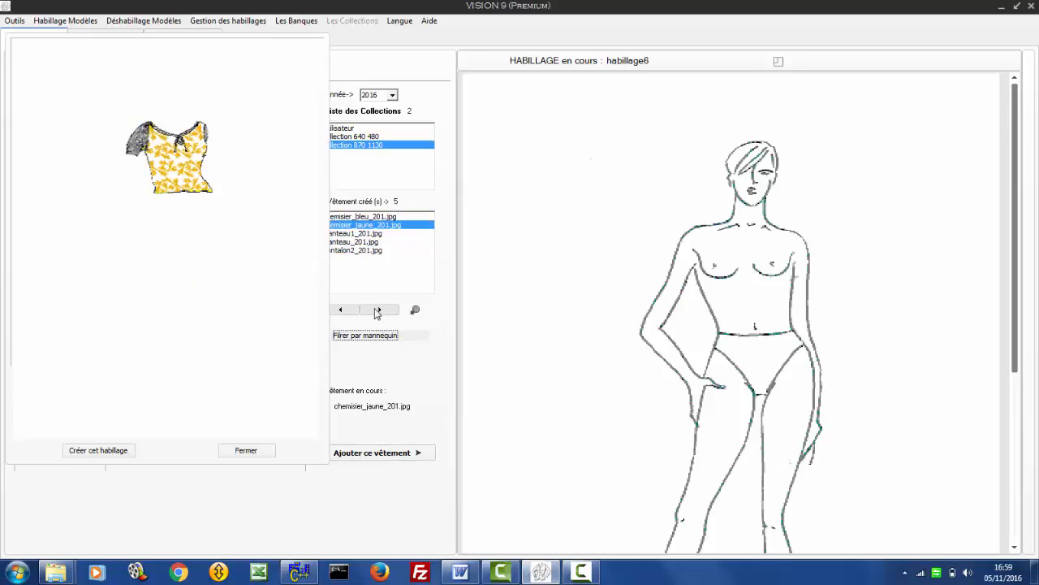
click(377, 309)
click(377, 310)
click(378, 310)
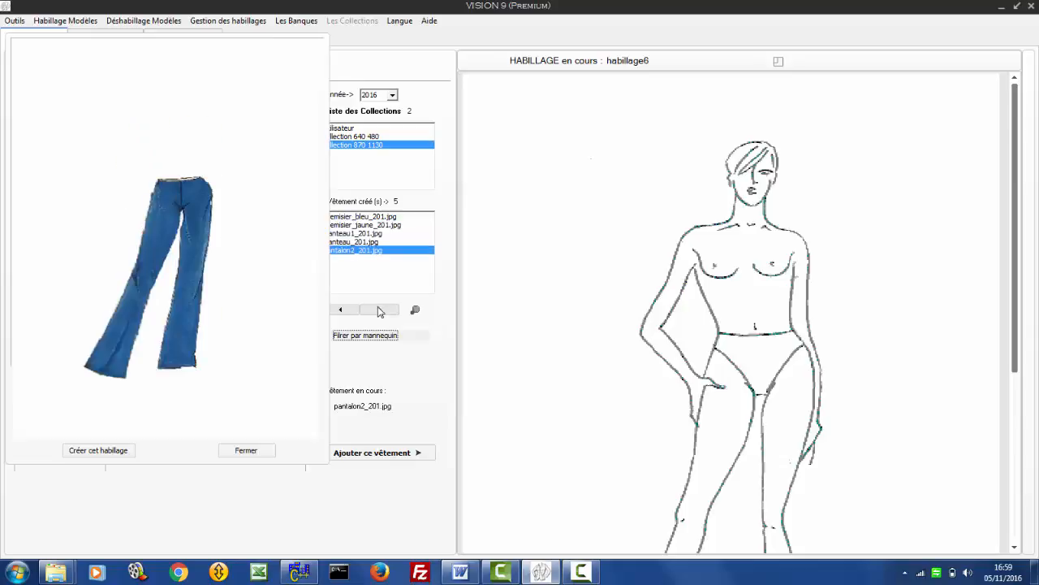
click(242, 451)
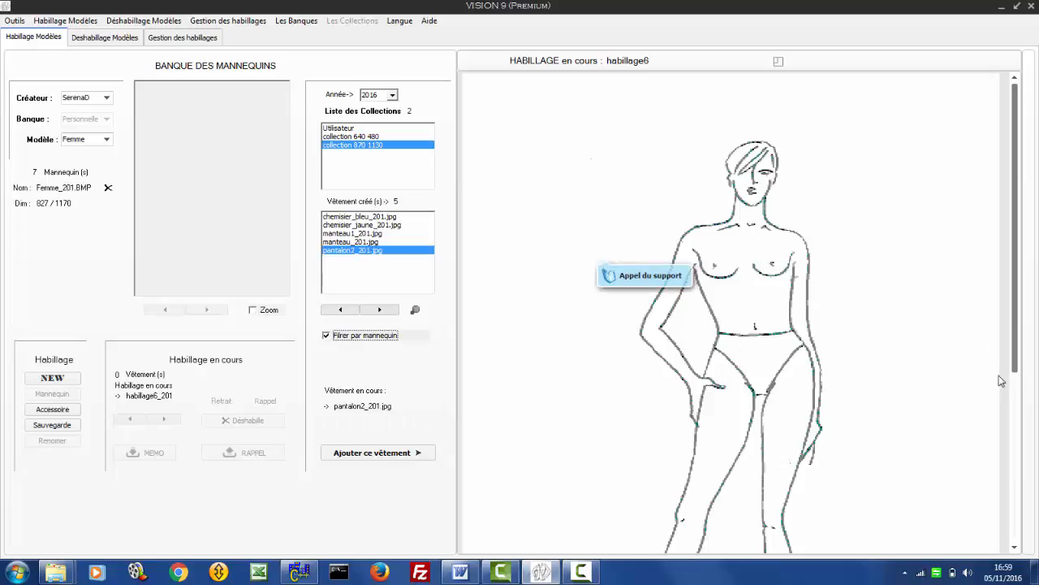
- Open the accessory bank and list the Chaussures type filtered by mannequin
drag(1020, 362, 1019, 530)
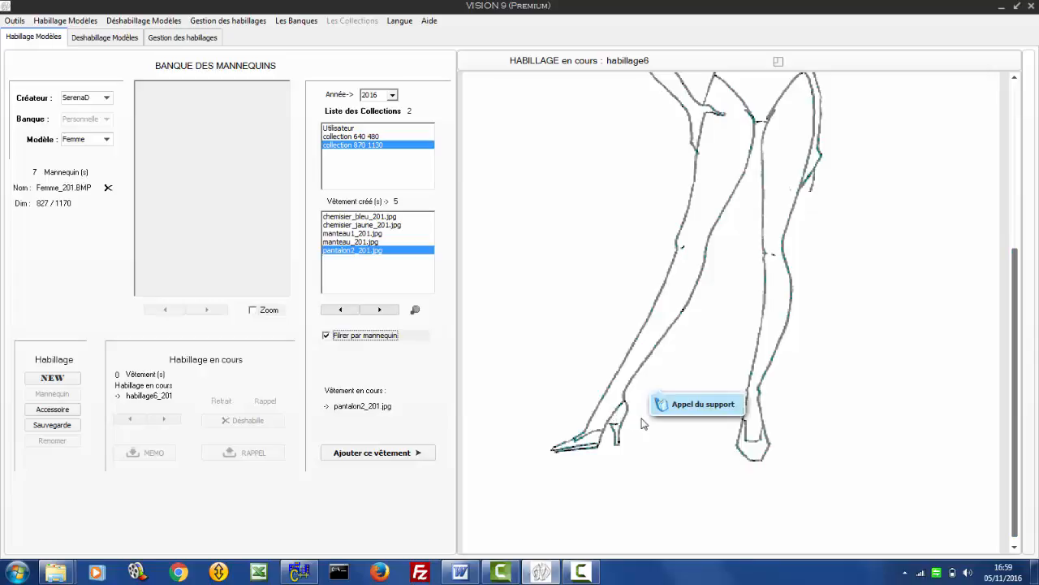
click(32, 410)
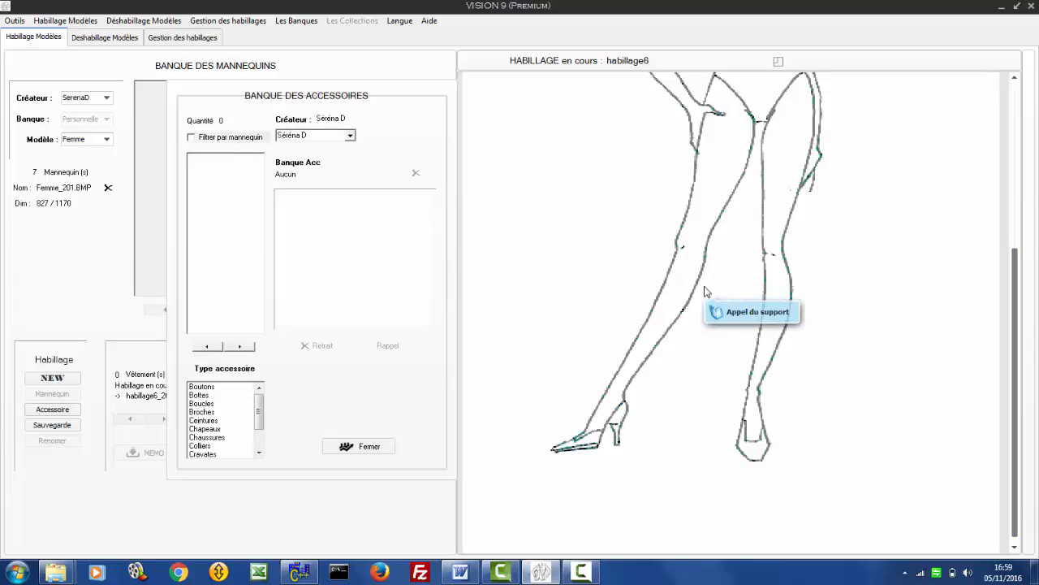
click(213, 437)
click(192, 138)
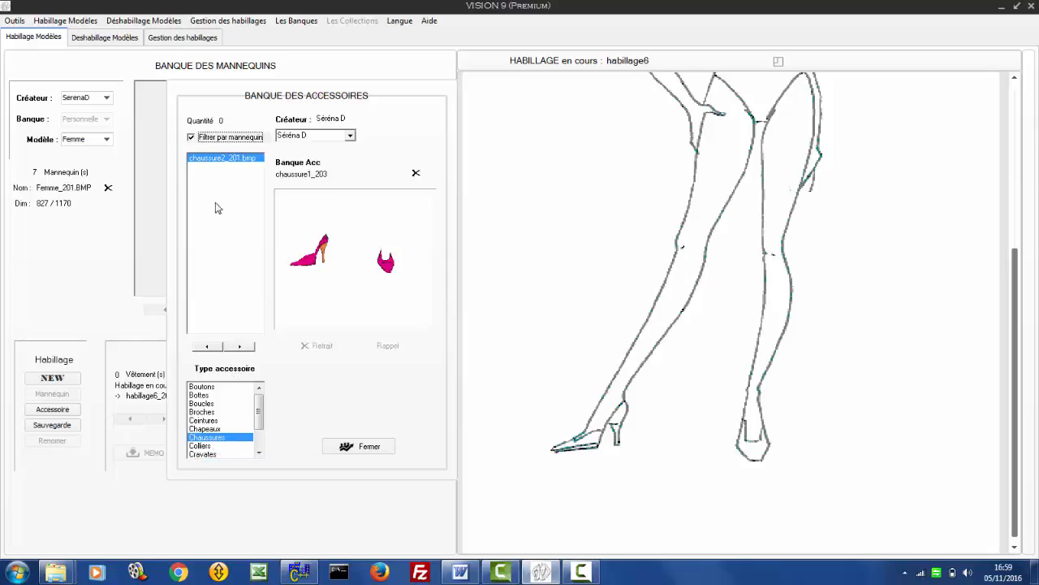
- Browse the shoes with the mannequin filter off, up to Chaussures6_0.bmp, and turn the filter back on
click(192, 138)
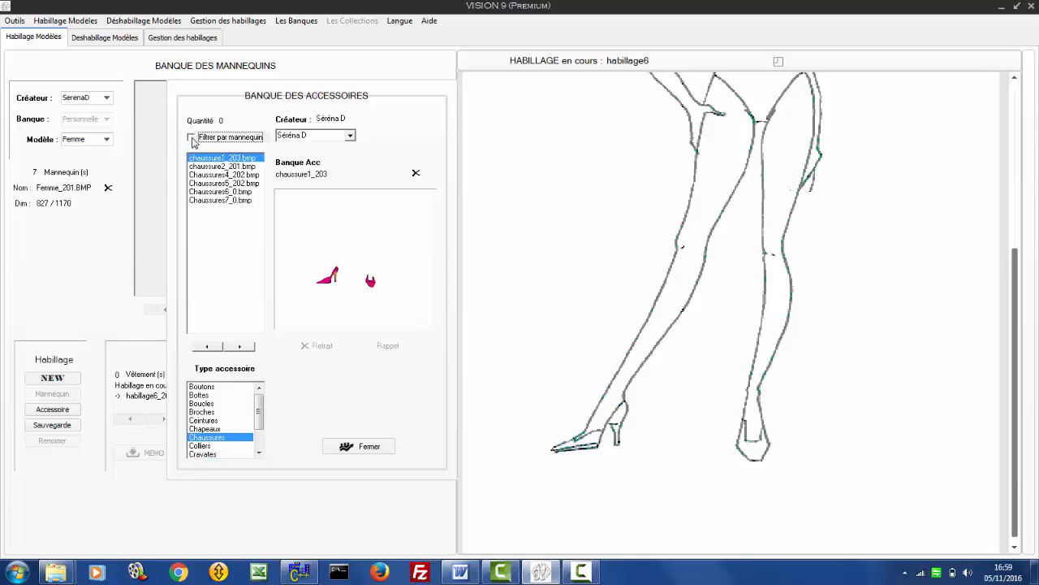
click(242, 348)
click(241, 348)
click(241, 348)
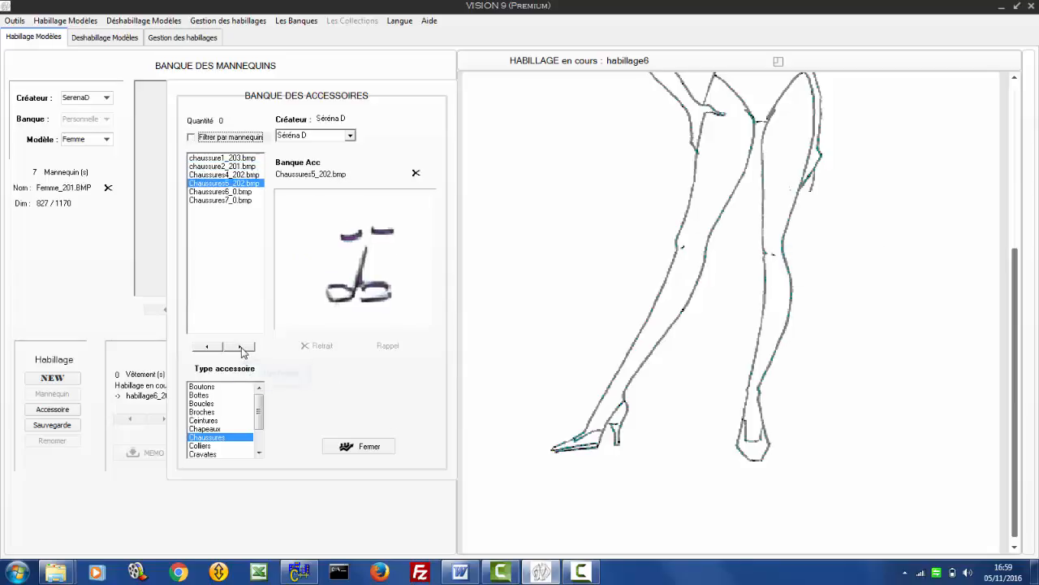
click(241, 348)
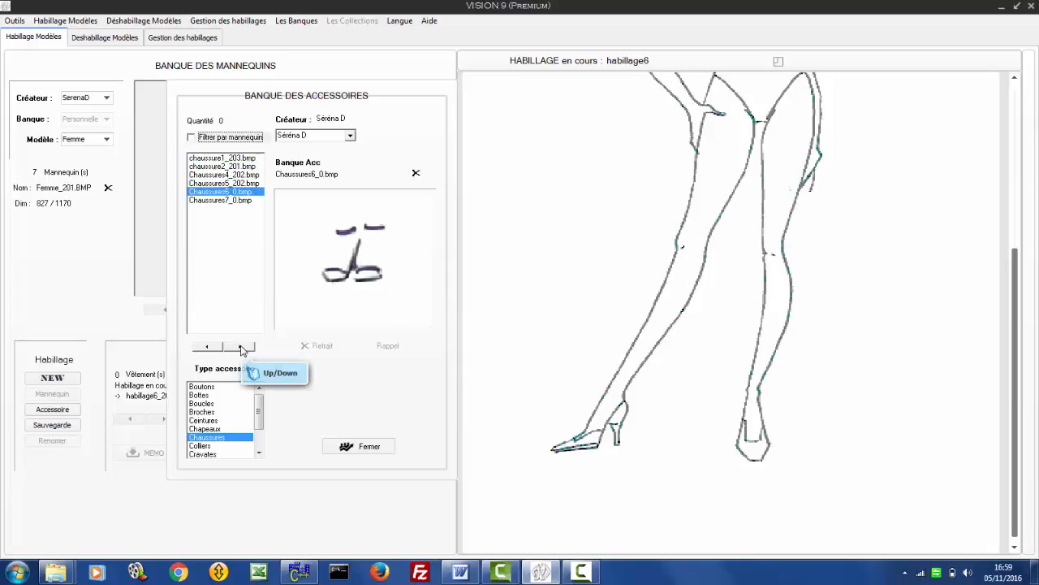
click(192, 138)
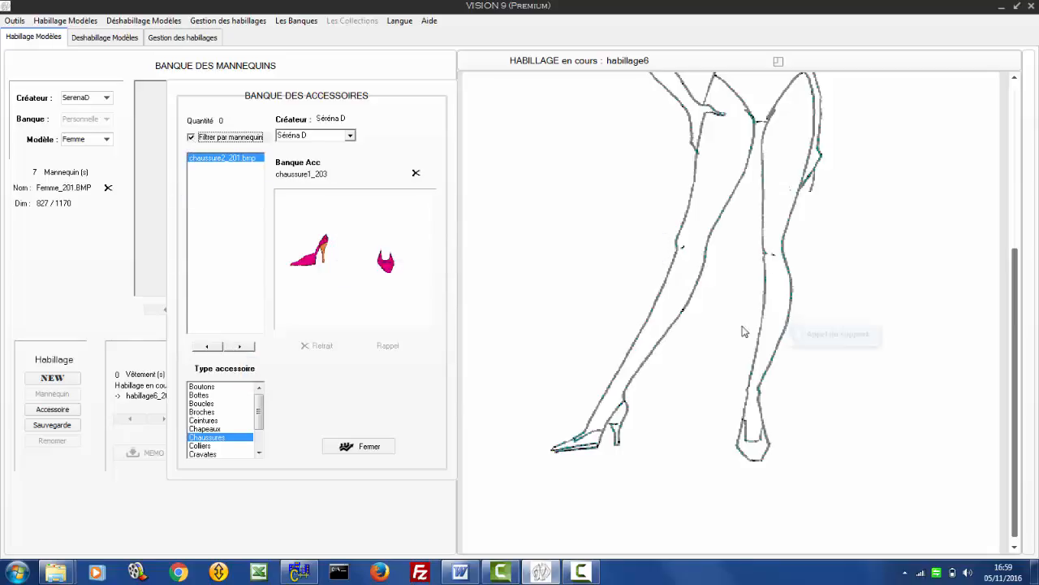
- Position the pink chaussure2_201.bmp shoes on the mannequin's feet and close the accessory bank
click(351, 266)
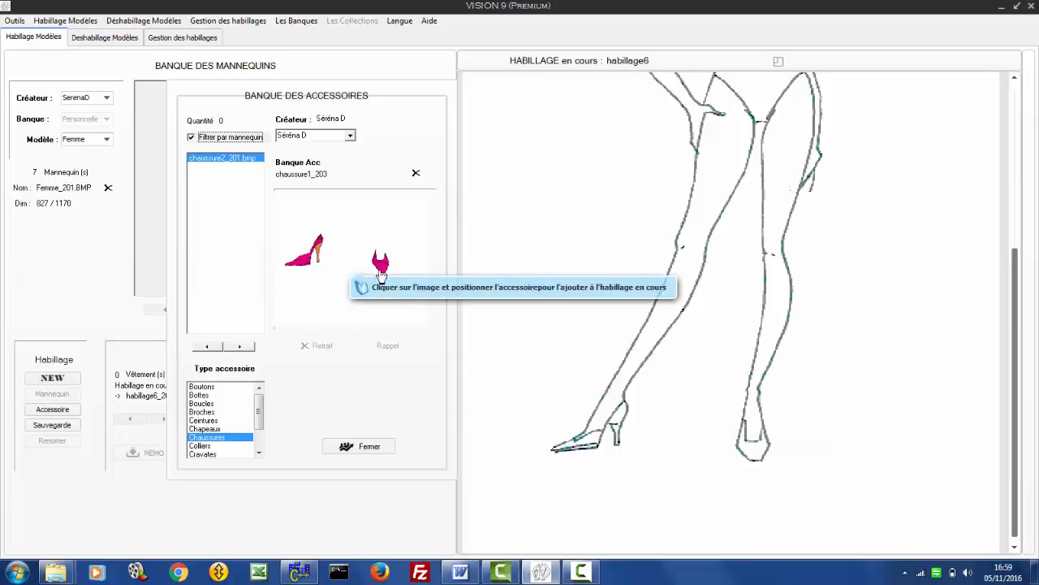
click(685, 444)
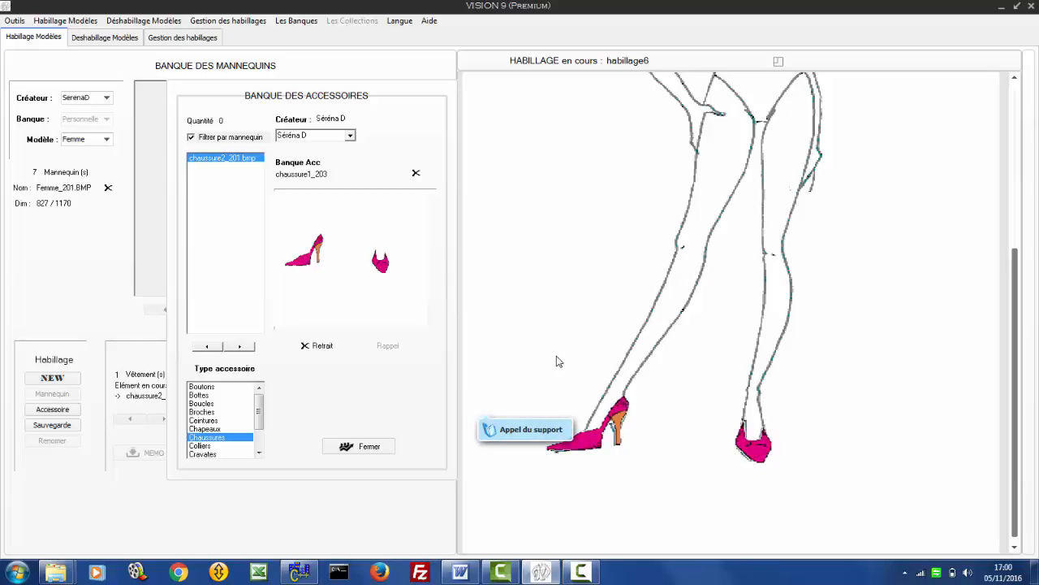
click(344, 453)
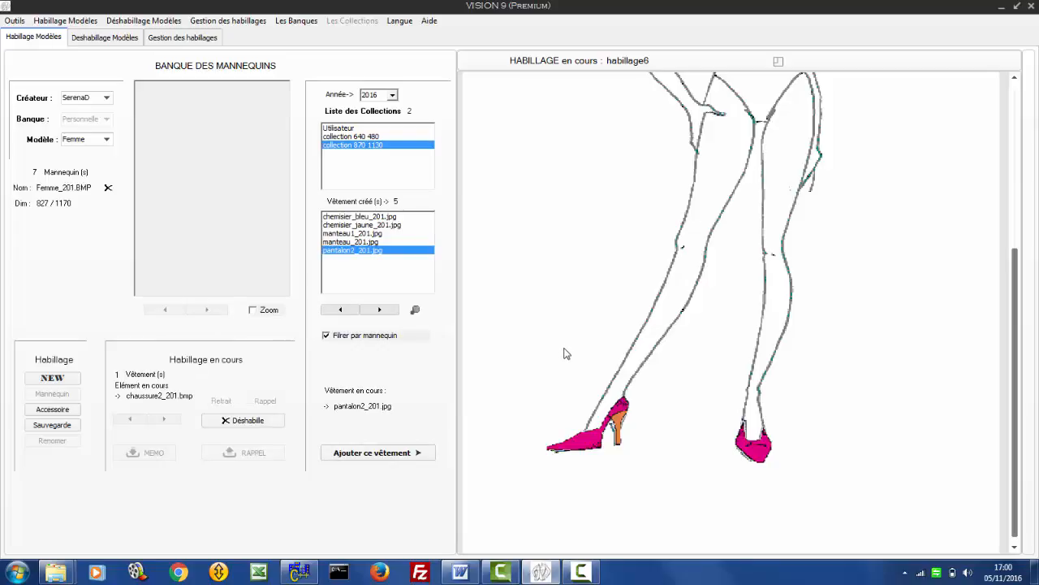
- Preview the pantalon2_201.jpg trousers and add them to the outfit
scroll(563, 353, up, 3)
scroll(564, 353, down, 3)
scroll(563, 352, up, 3)
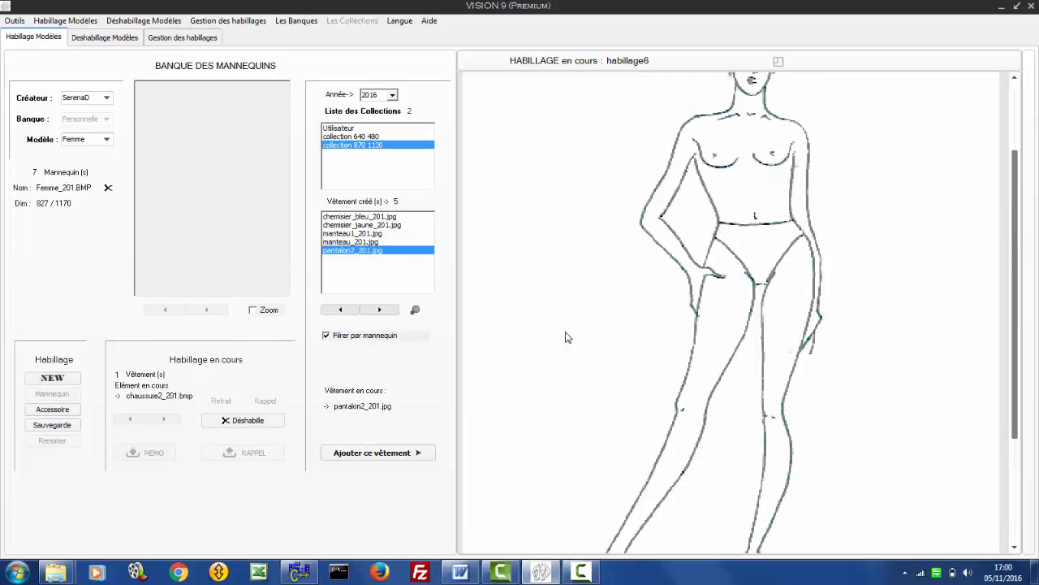
click(415, 311)
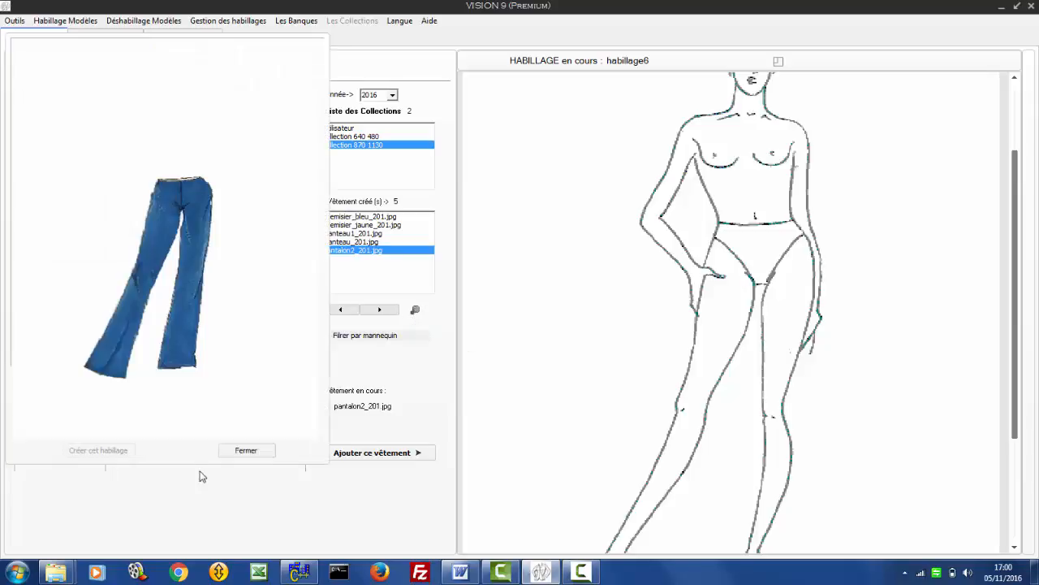
click(367, 453)
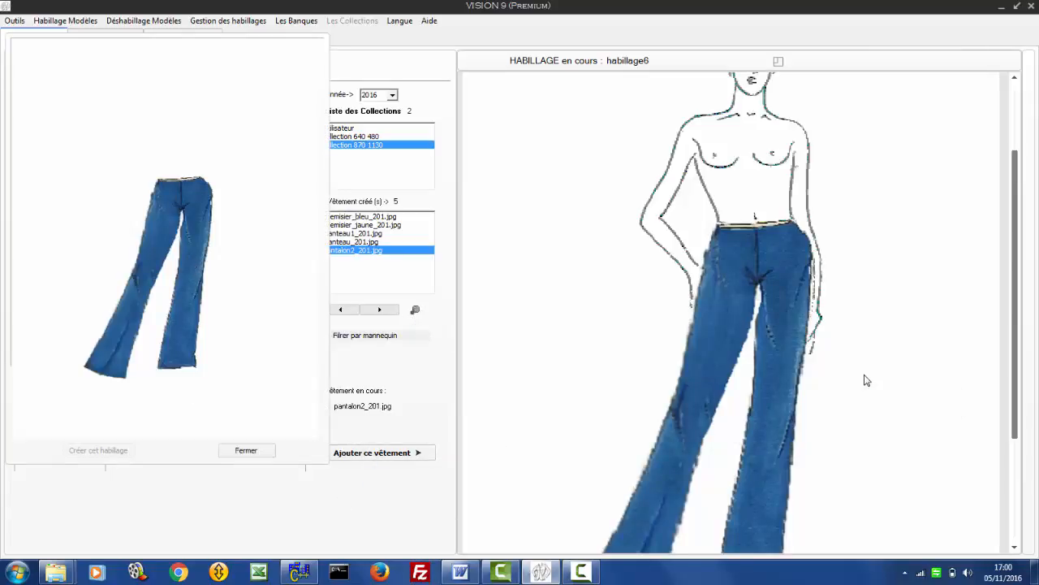
scroll(867, 379, down, 5)
scroll(866, 376, up, 5)
- Add the chemisier_bleu_201.jpg blouse to the outfit and close the garment preview
click(375, 312)
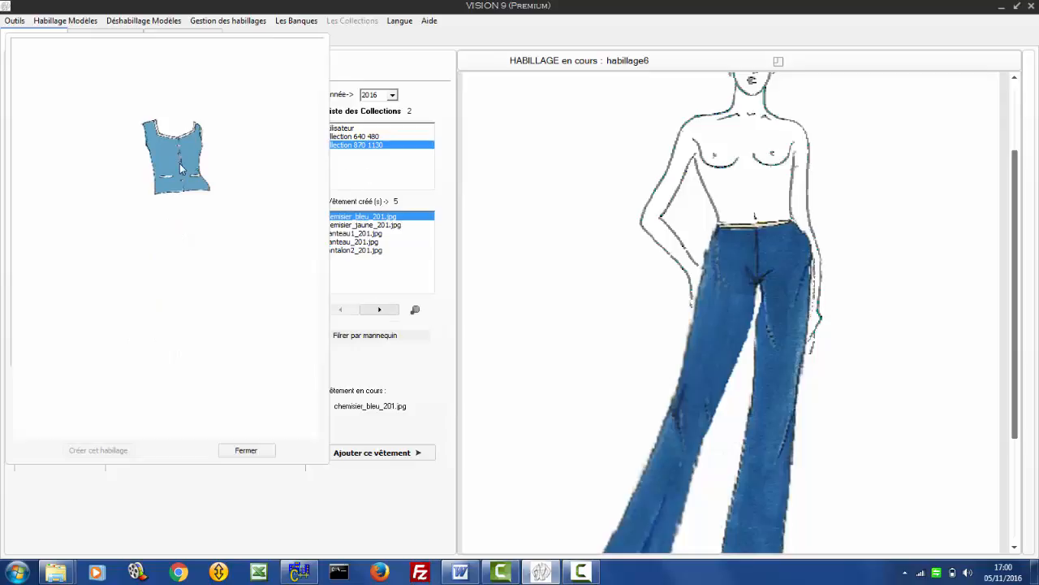
click(388, 454)
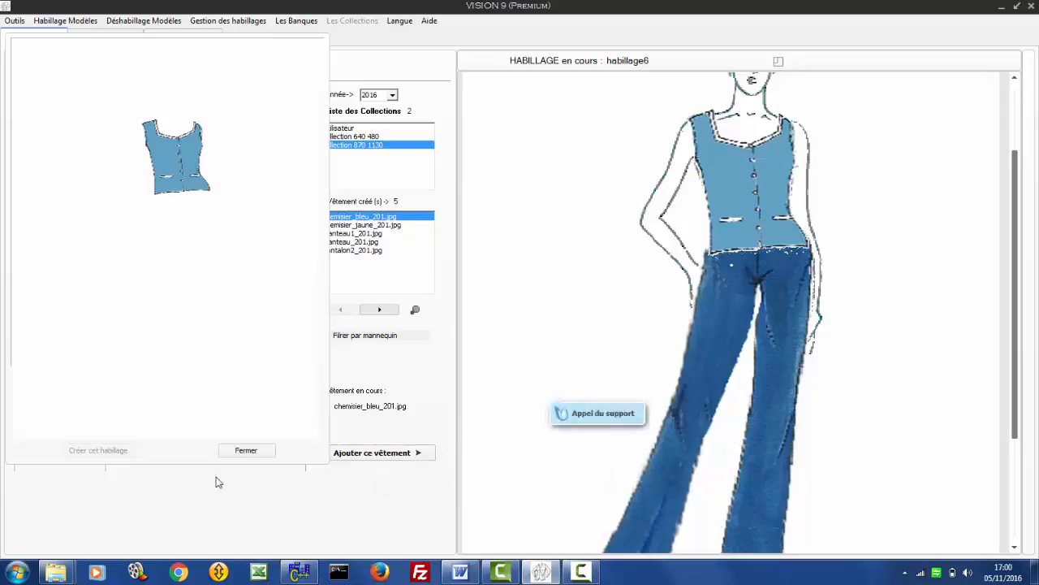
click(240, 450)
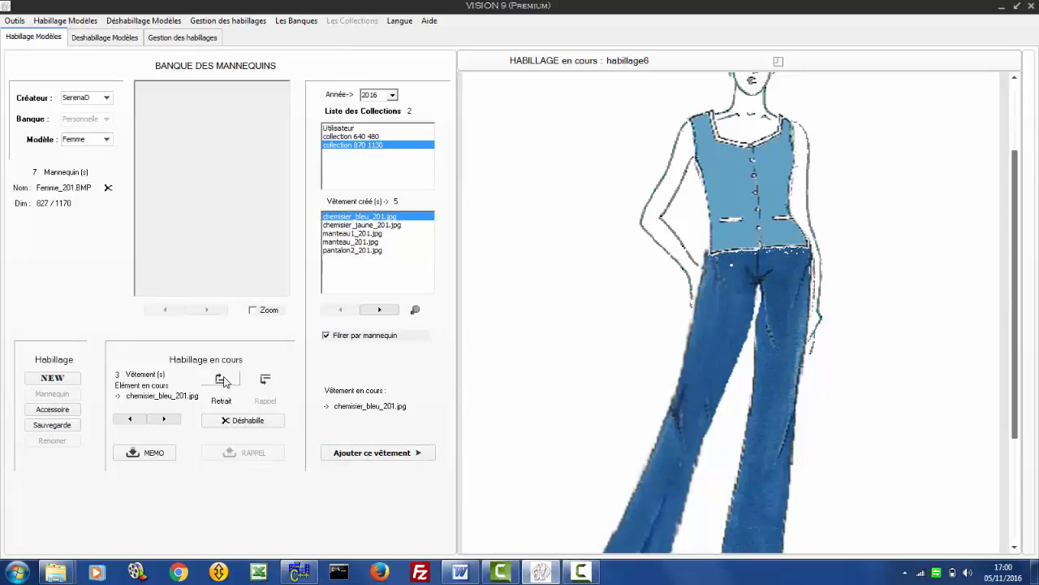
- Tuck the blue blouse beneath the trousers and bring it back over them
click(222, 380)
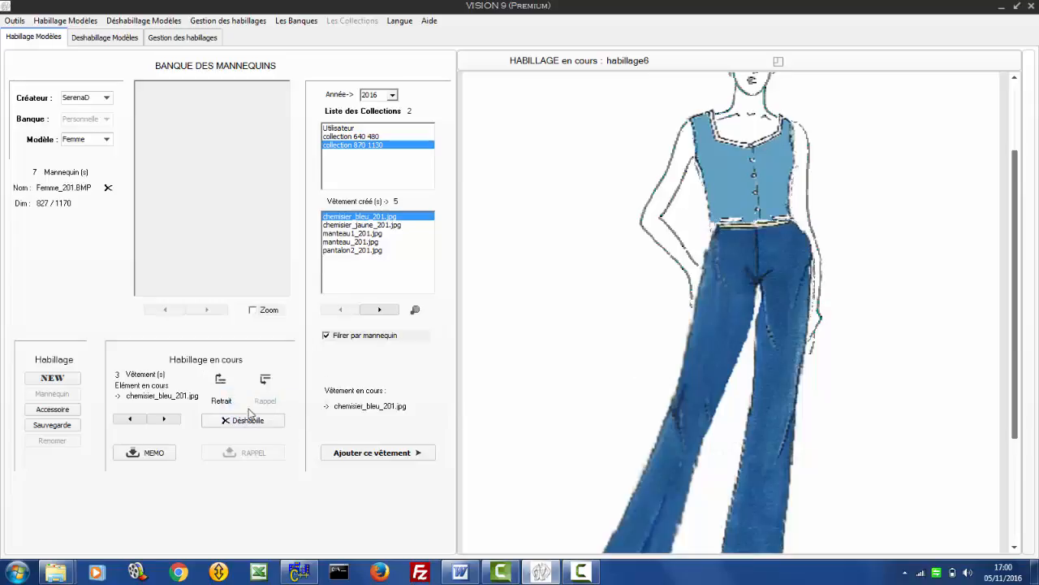
click(223, 380)
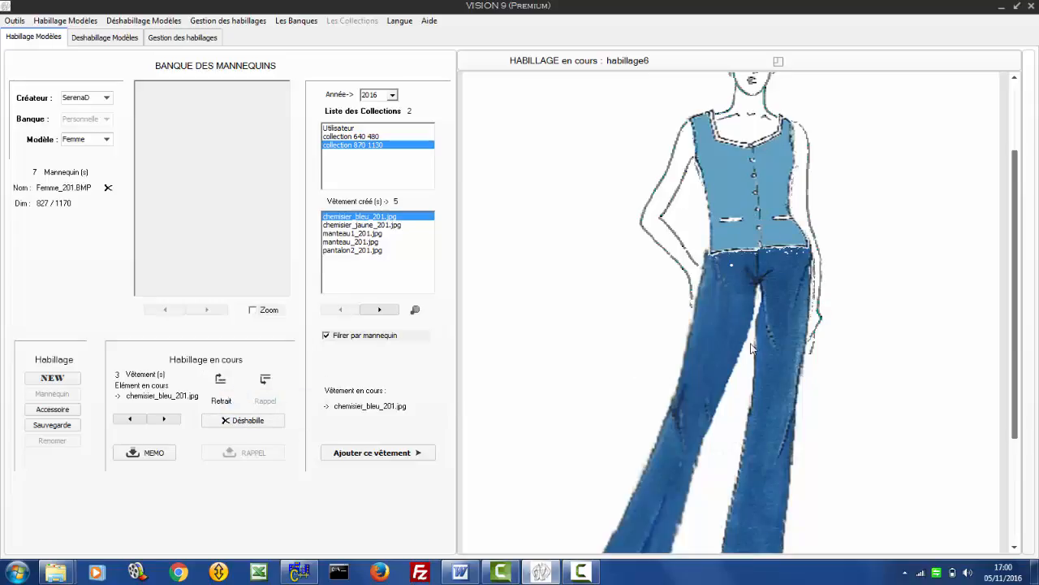
scroll(852, 413, up, 2)
scroll(853, 412, down, 5)
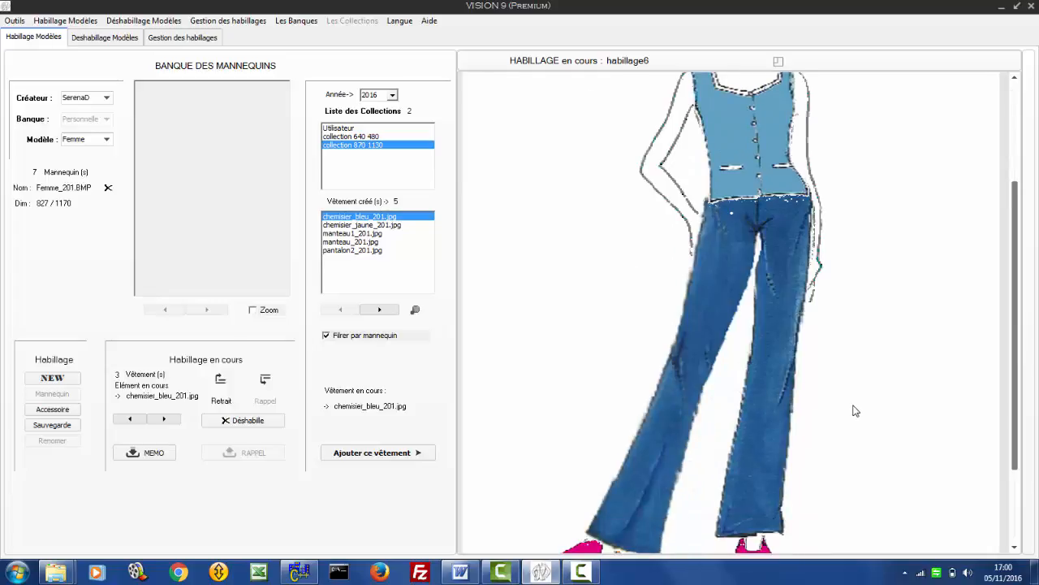
scroll(852, 412, up, 5)
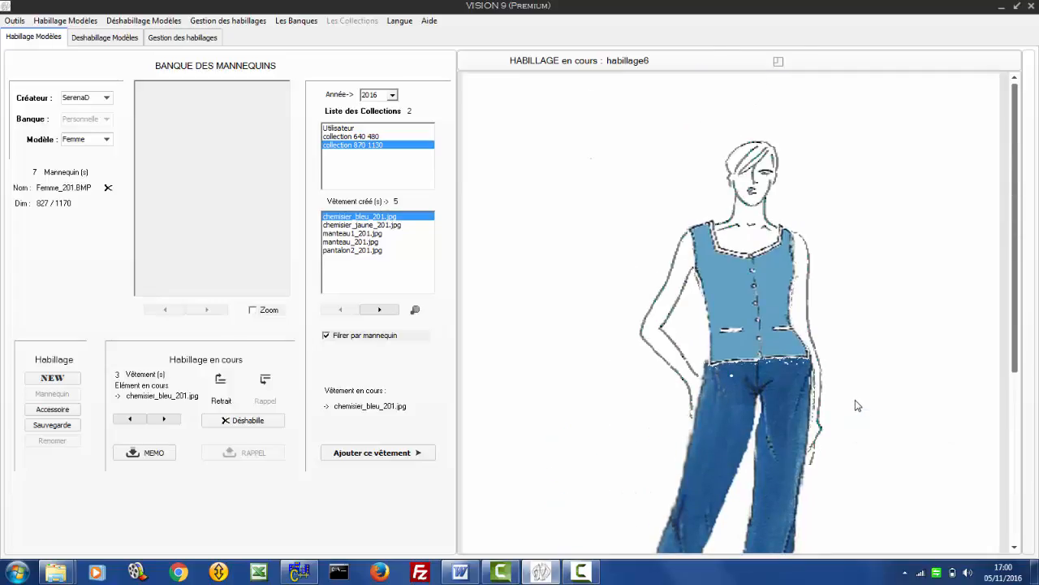
- Save the habillage6 outfit and accept recording its modifications
scroll(858, 405, down, 2)
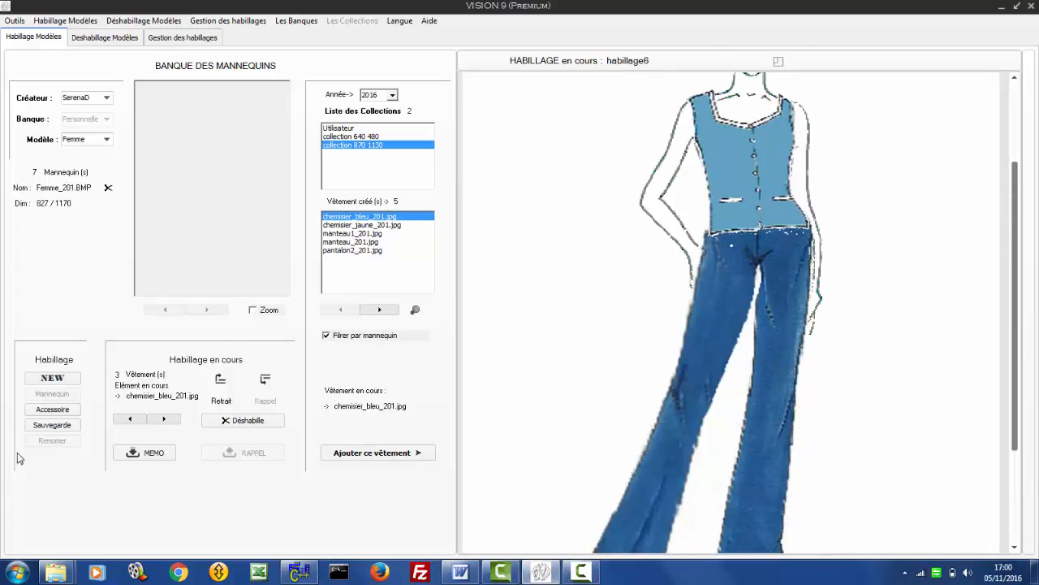
click(44, 425)
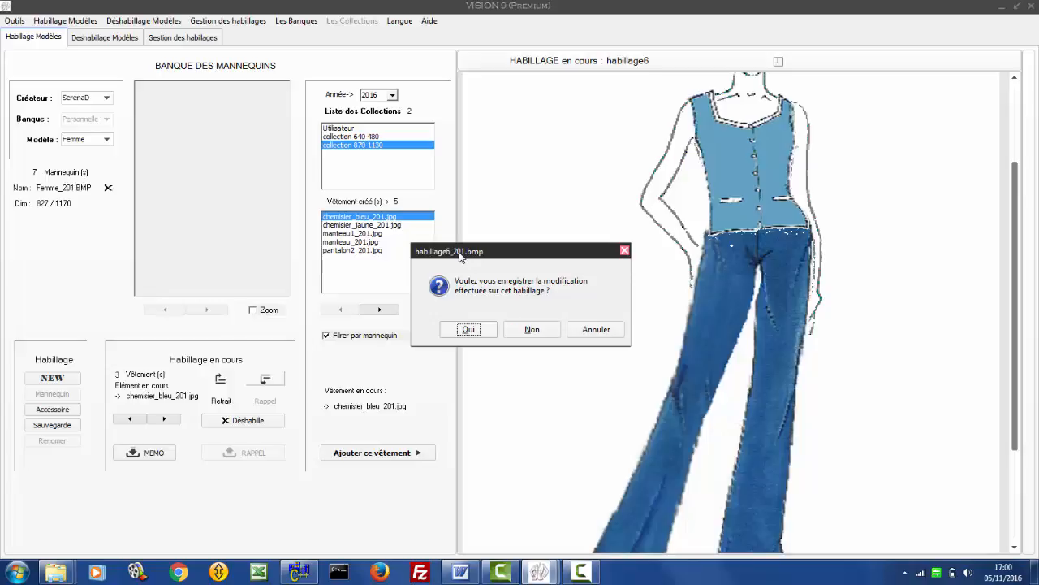
click(461, 332)
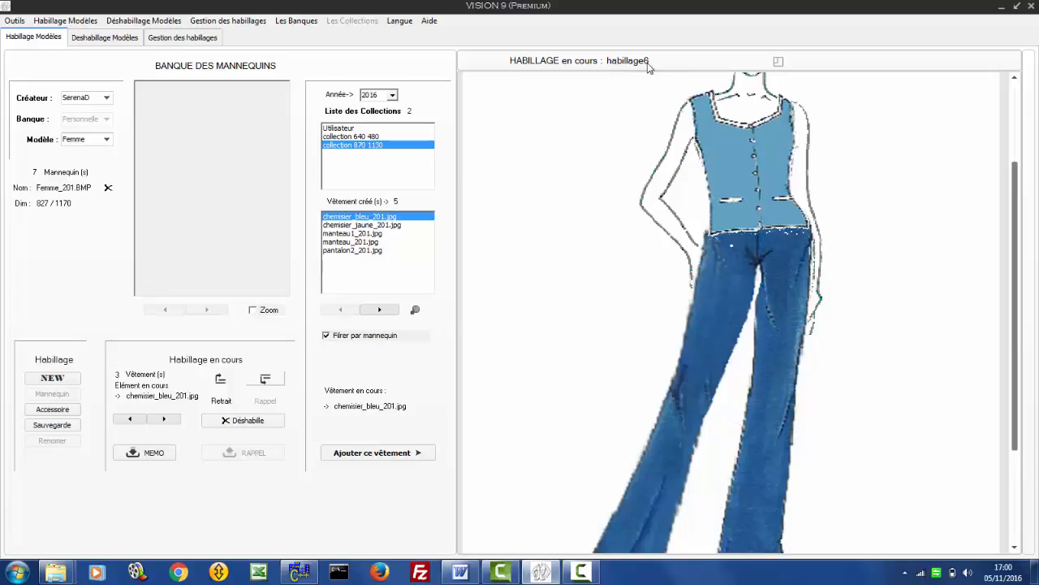
- In the model undressing workspace, refresh the saved outfit lists and recall habillage6_201.bmp from the women's outfits
click(105, 38)
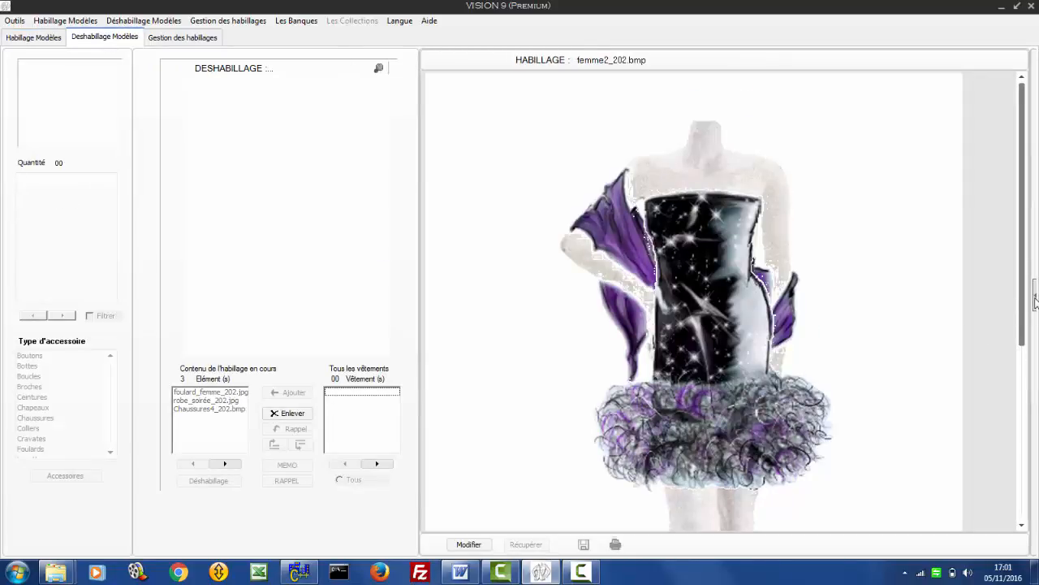
click(1036, 299)
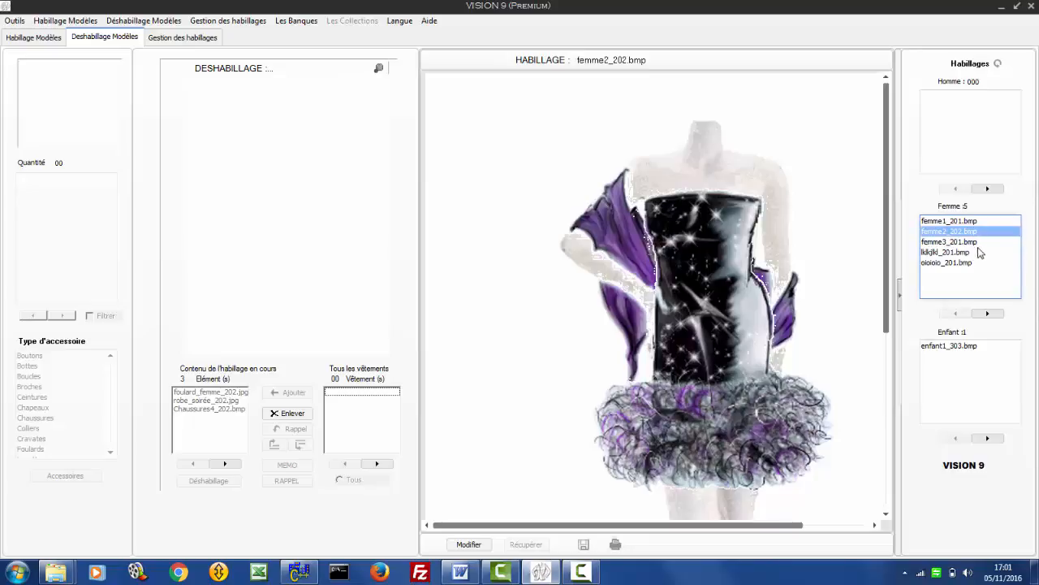
click(999, 64)
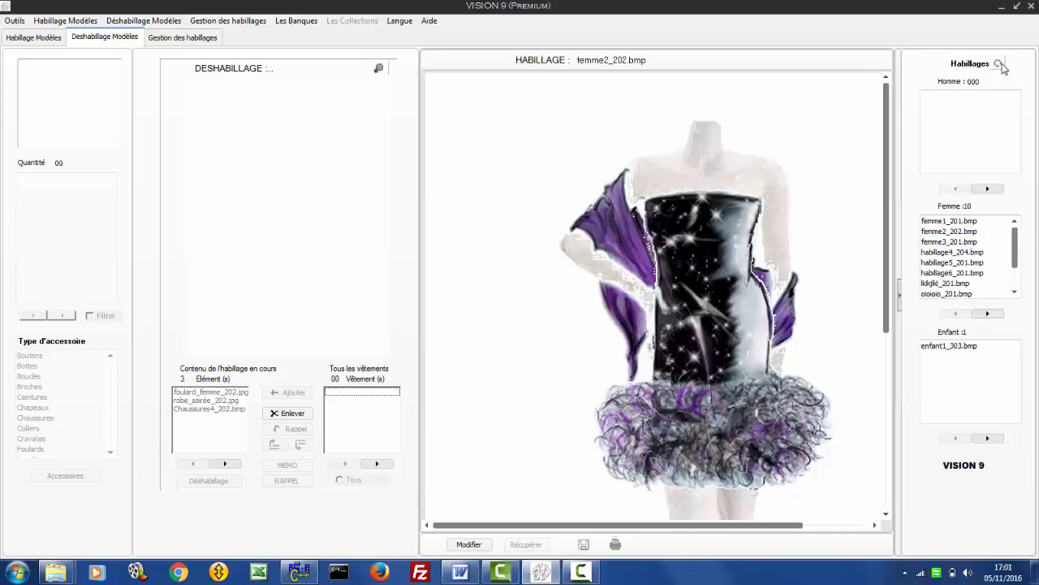
click(964, 275)
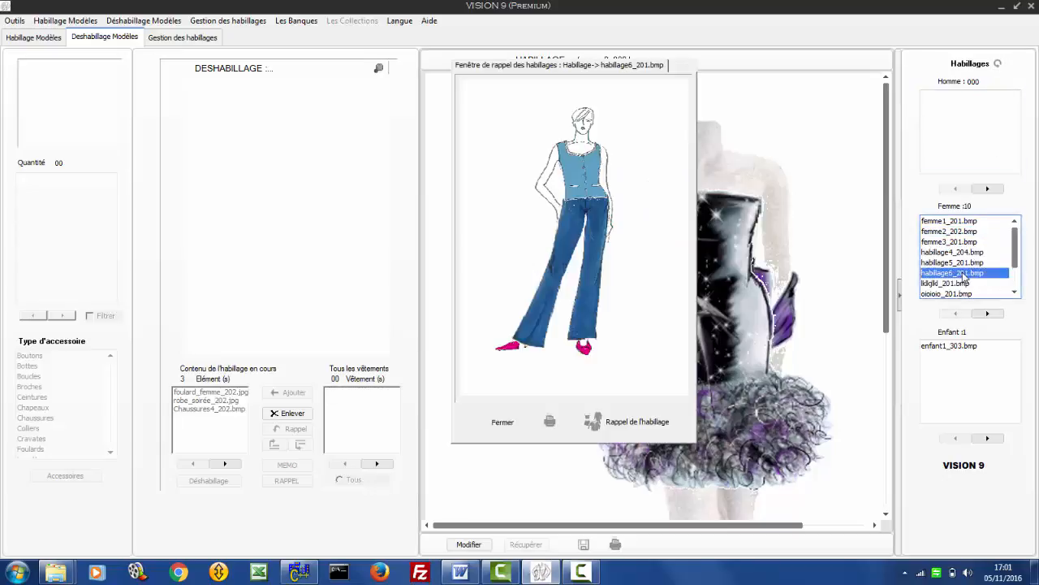
double_click(964, 276)
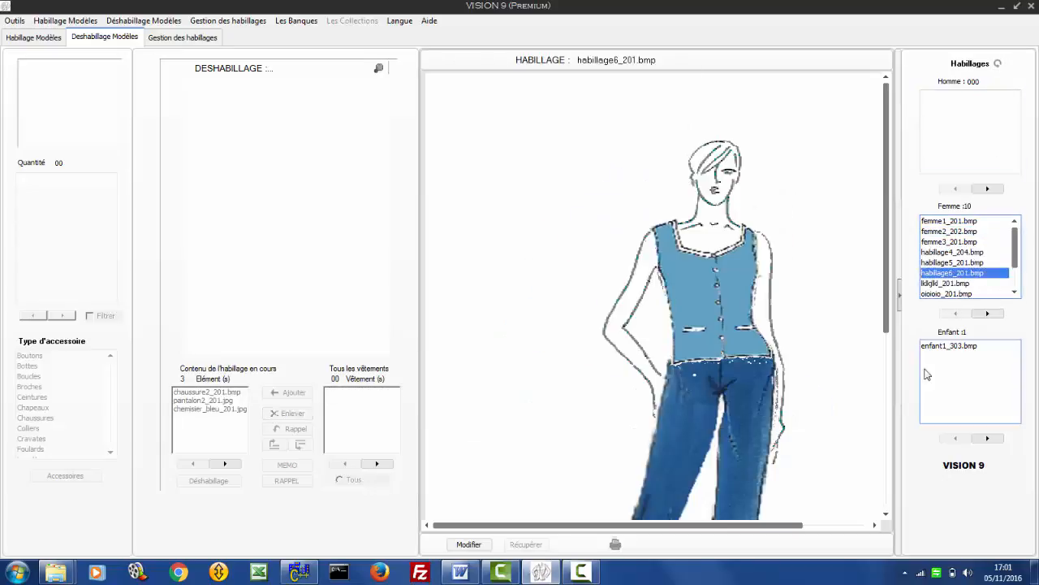
- Hide the outfit lists and inspect the recalled habillage6 outfit from head to shoes
click(900, 305)
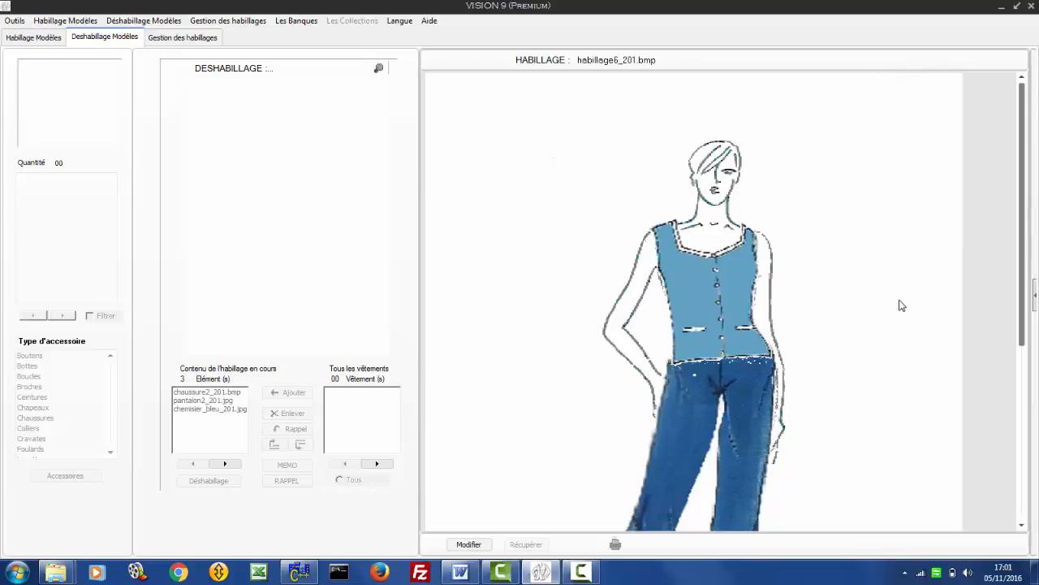
click(1021, 525)
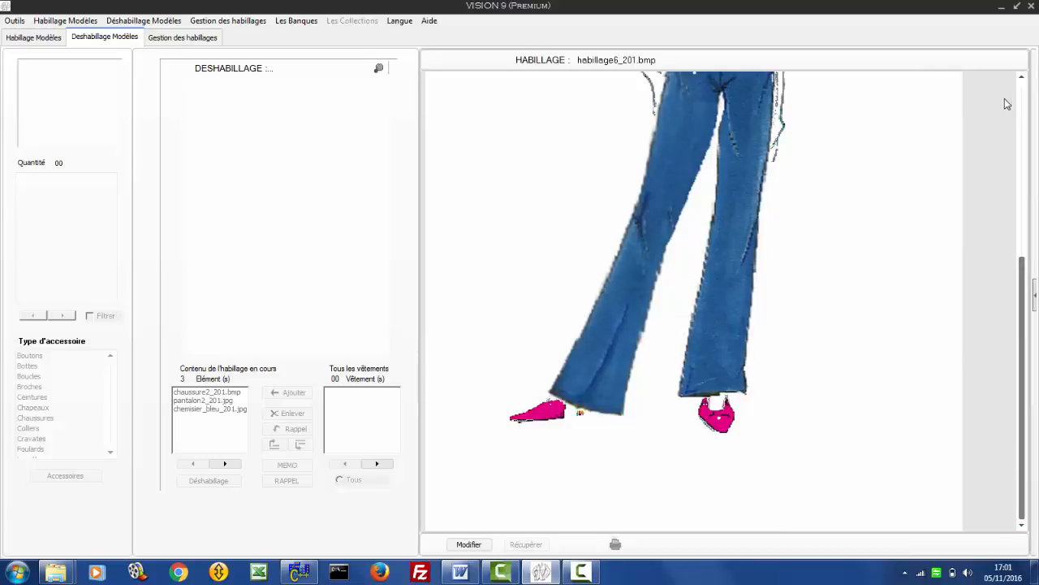
click(1023, 79)
click(1023, 78)
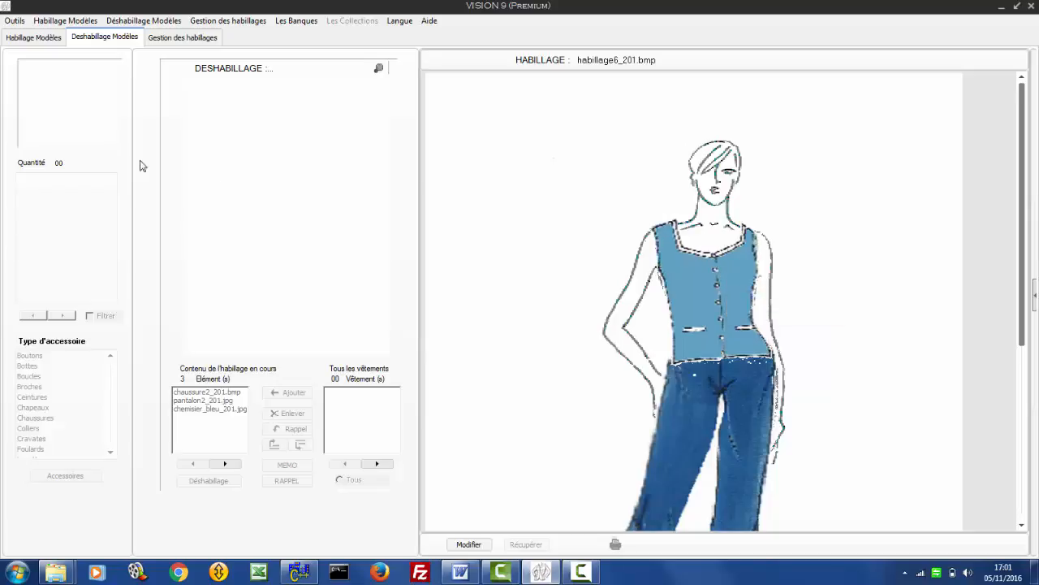
- Refresh the created outfits list in outfit management and view femme1_201.bmp and femme2_202.bmp
click(160, 39)
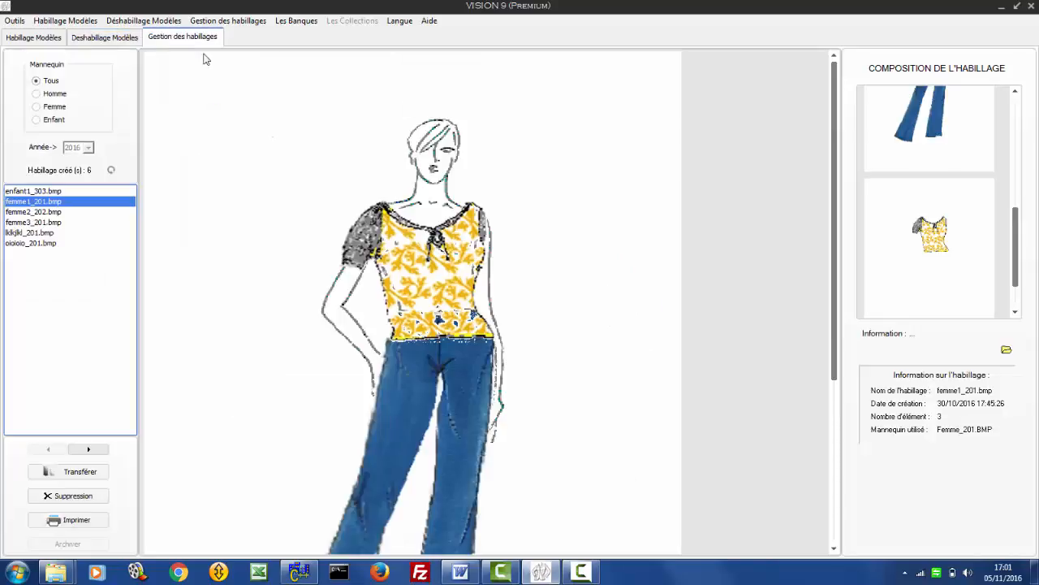
click(111, 169)
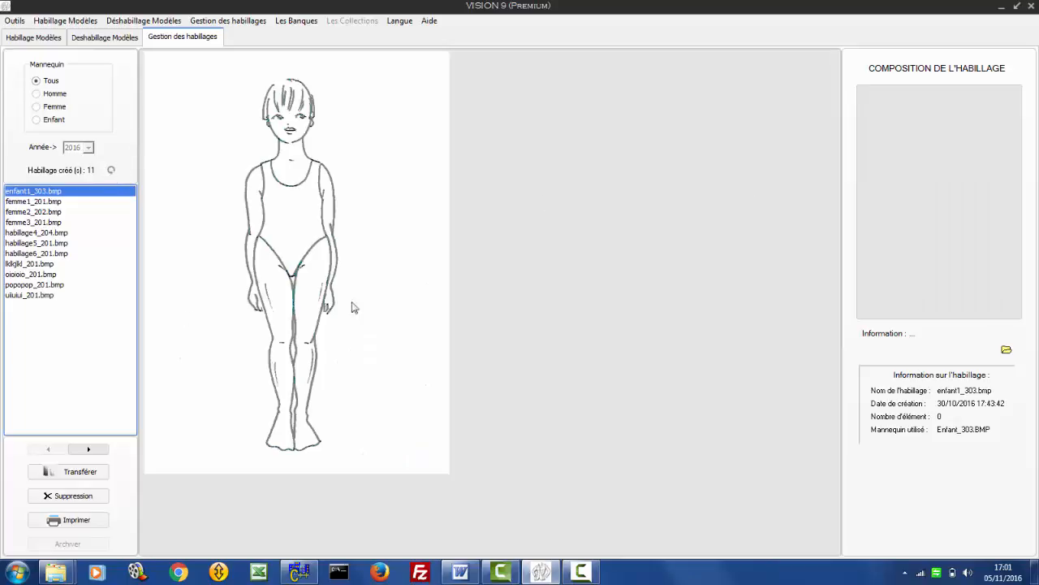
click(10, 202)
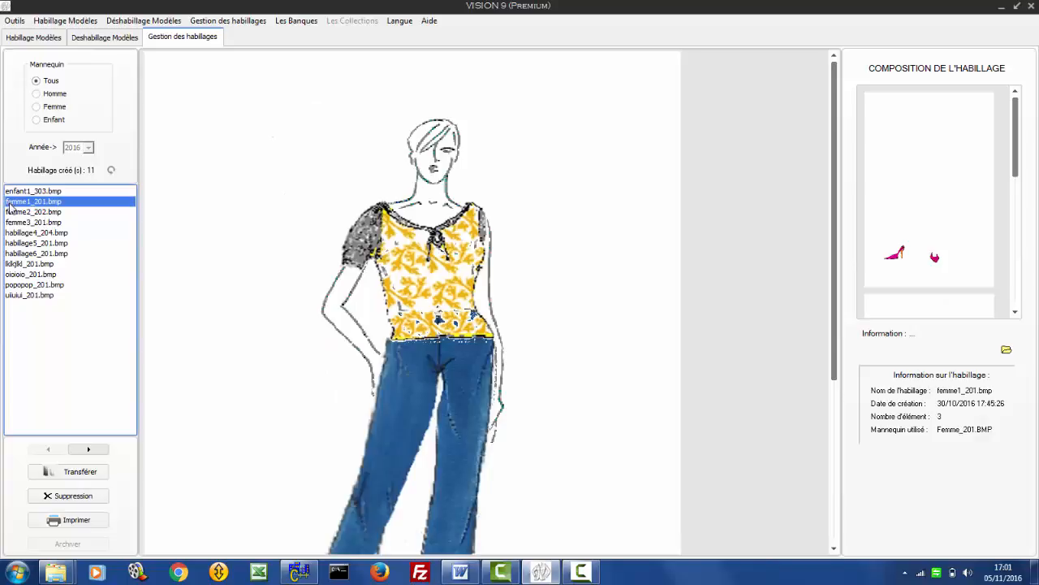
click(18, 212)
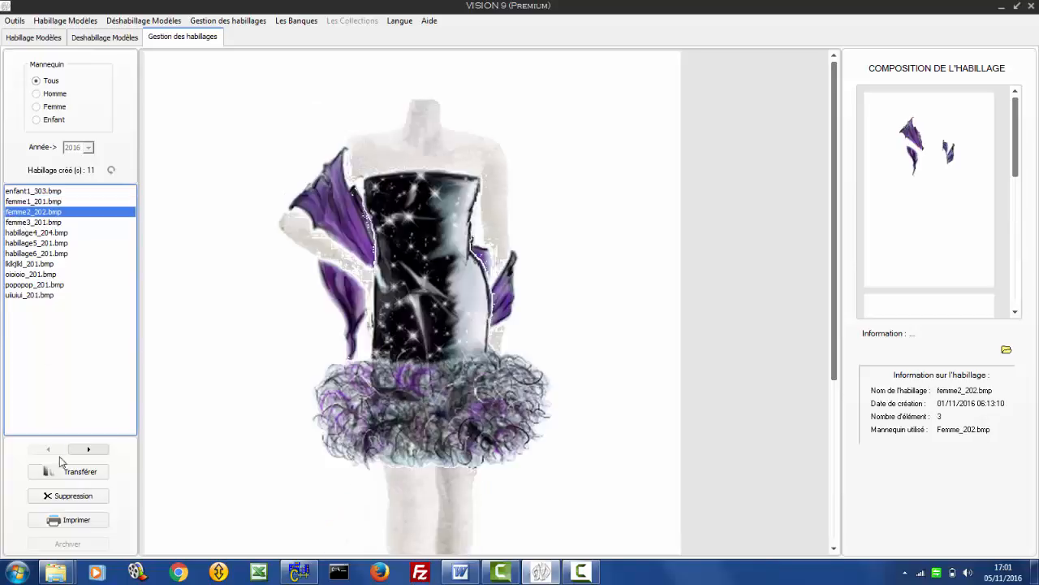
click(80, 449)
click(79, 450)
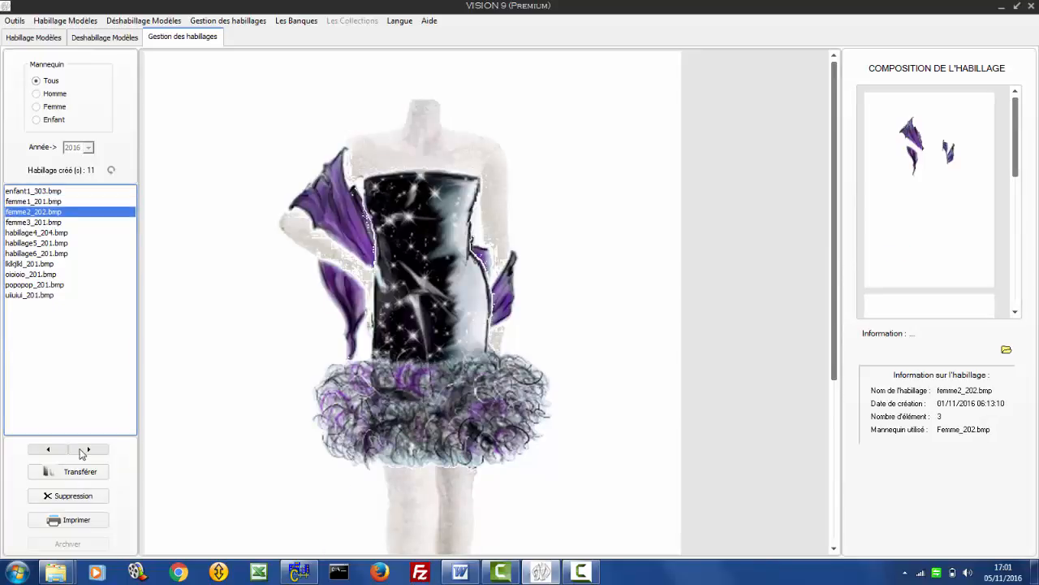
- Examine the individual pieces composing femme2_202.bmp and select its purple scarf to show its information
click(1015, 313)
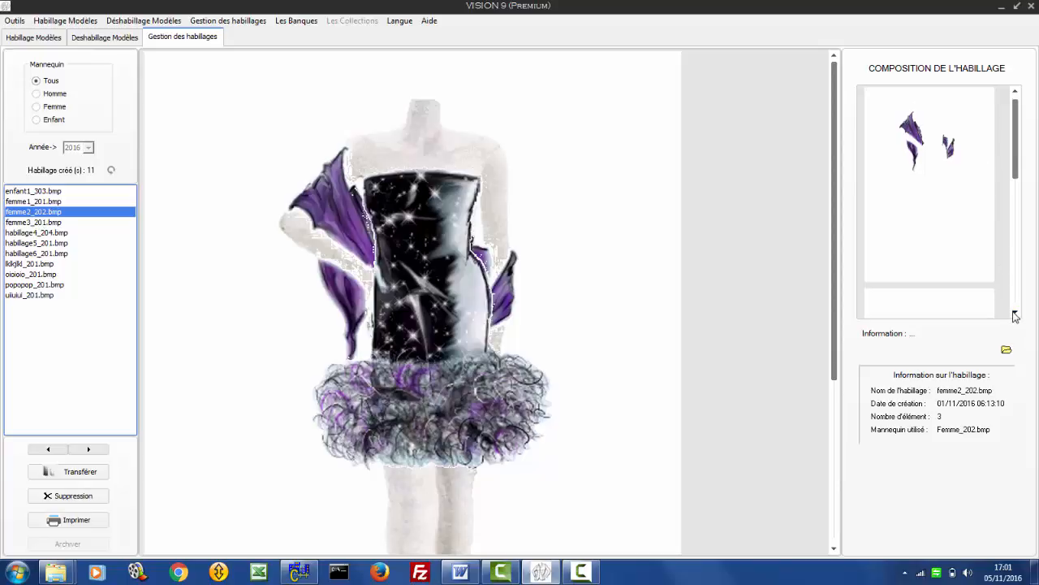
click(1015, 314)
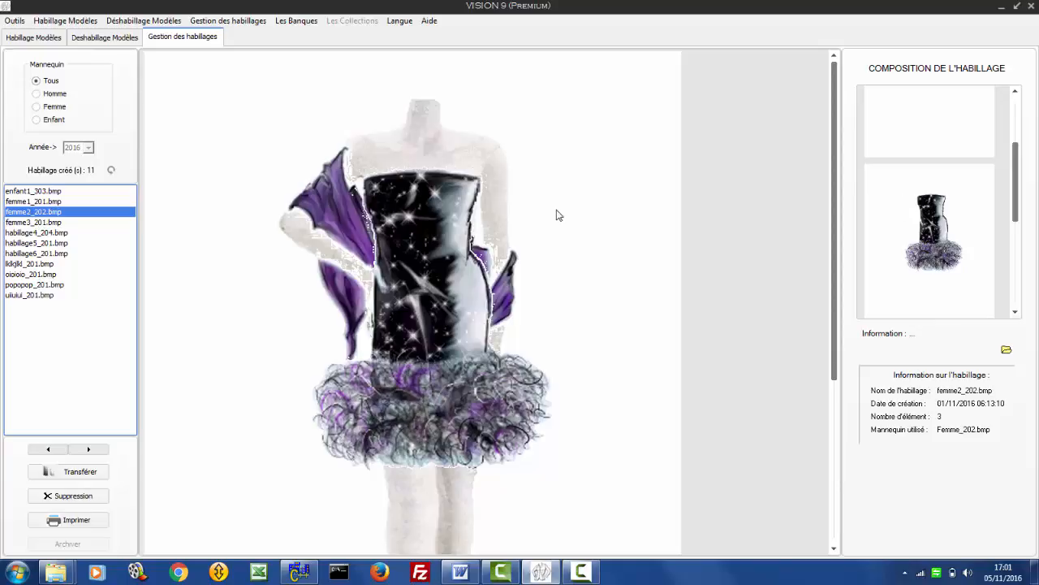
right_click(521, 236)
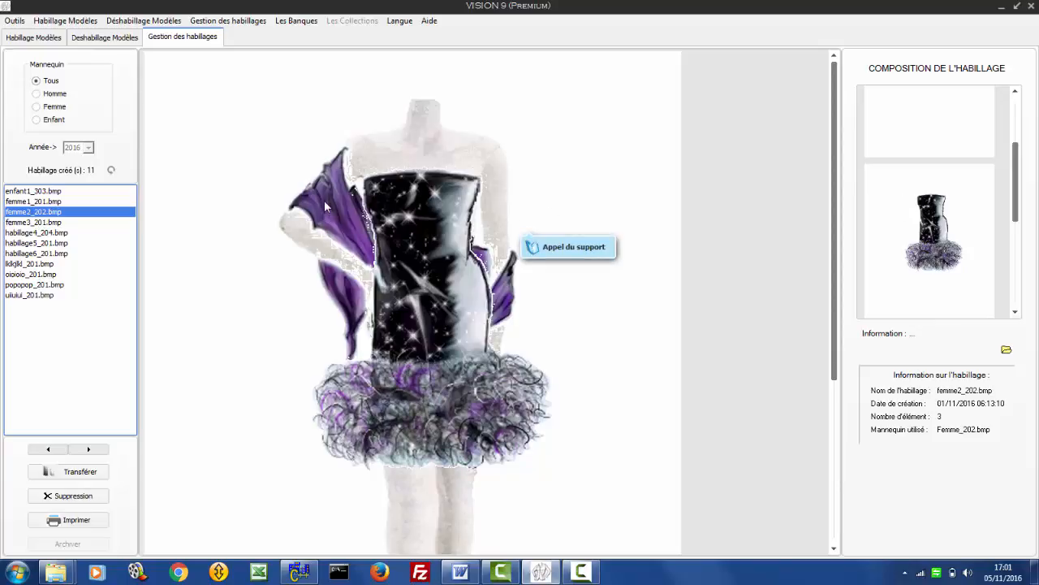
click(970, 314)
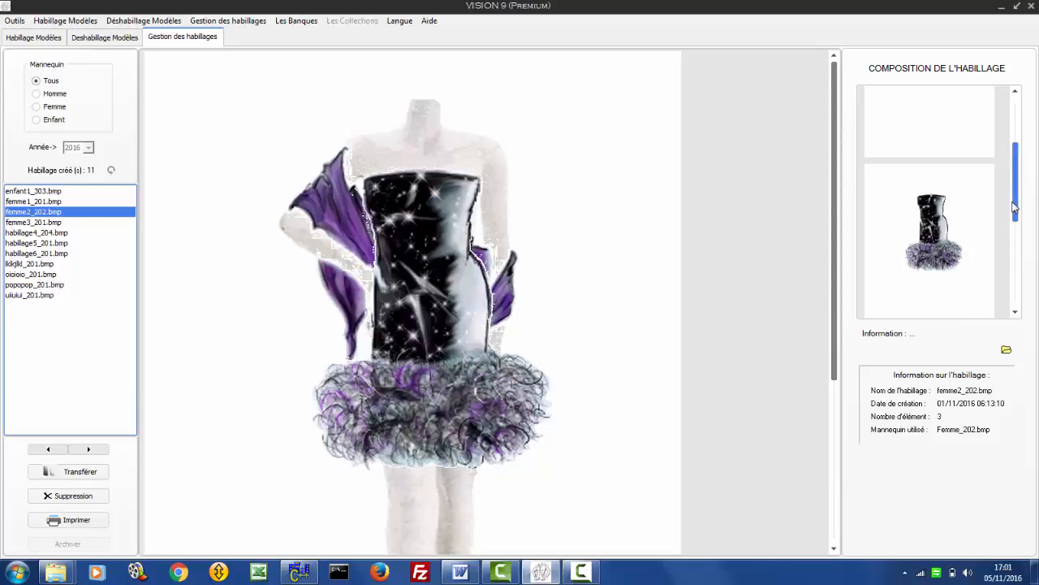
drag(1014, 209, 1015, 162)
click(927, 148)
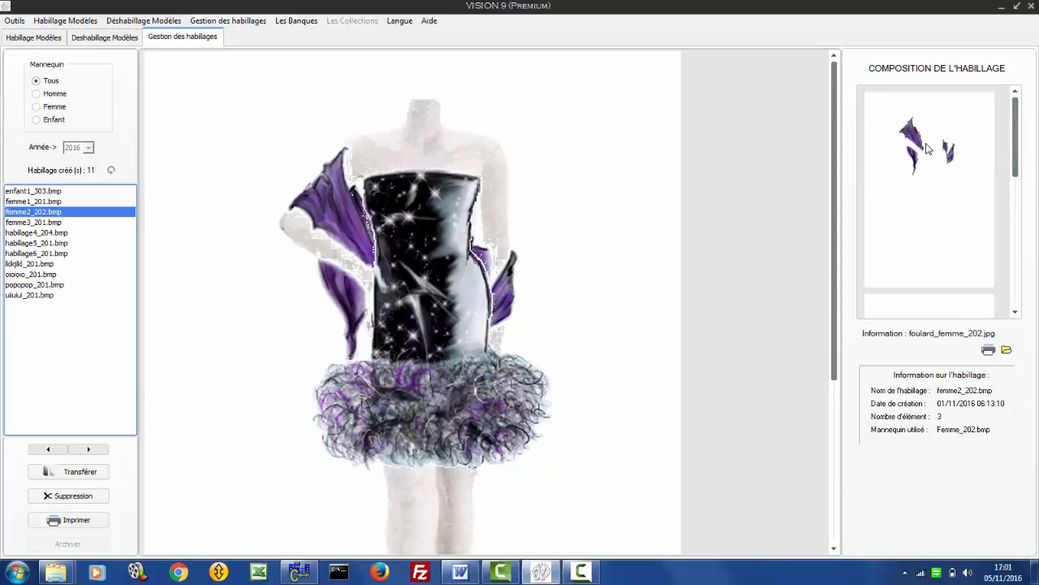
click(1016, 313)
click(1017, 314)
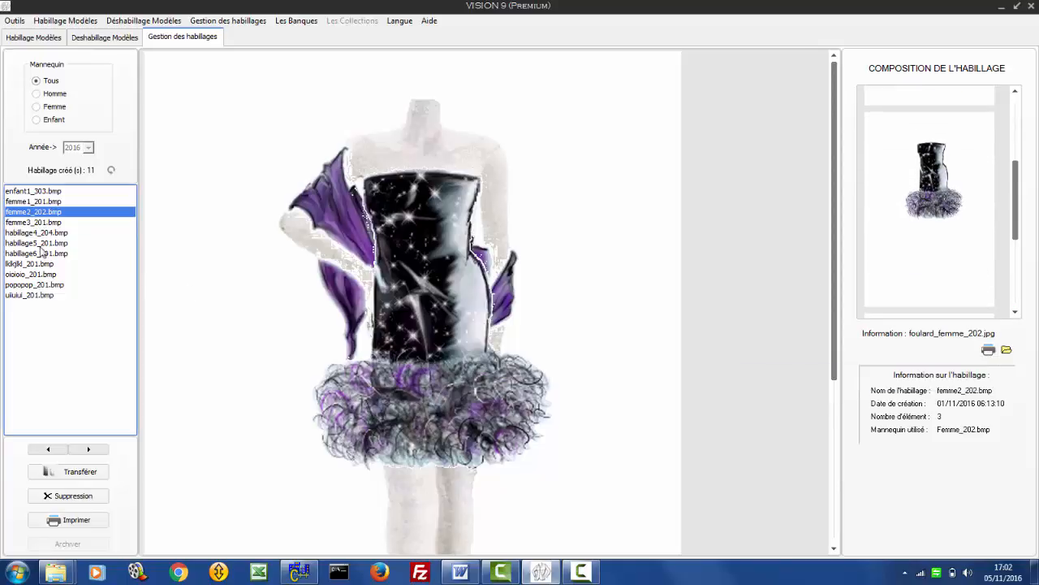
- Browse the saved outfits femme3_201.bmp, habillage4_204.bmp and habillage5_201.bmp, returning to femme2_202.bmp
click(36, 223)
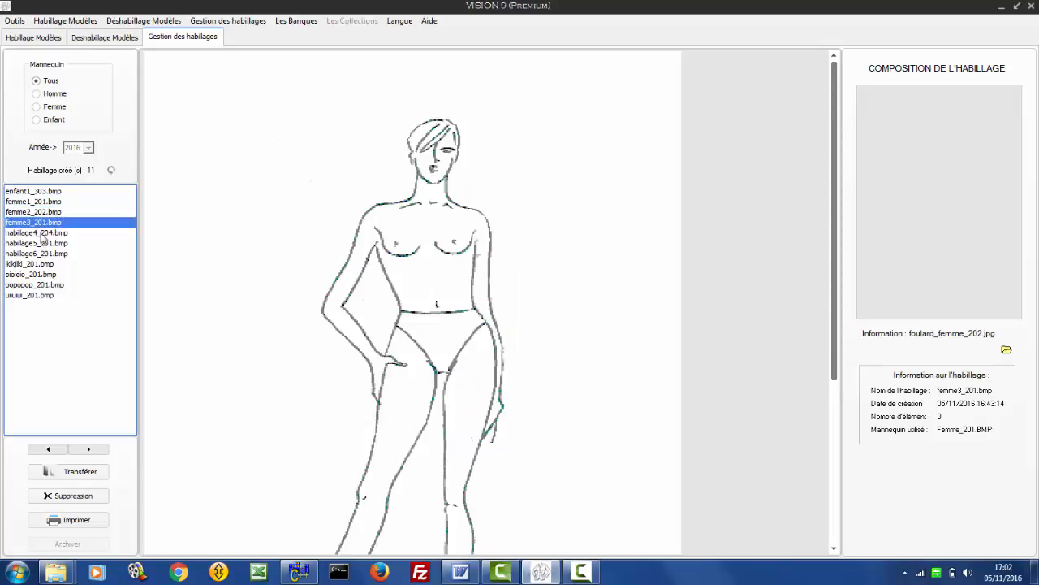
click(41, 234)
click(40, 243)
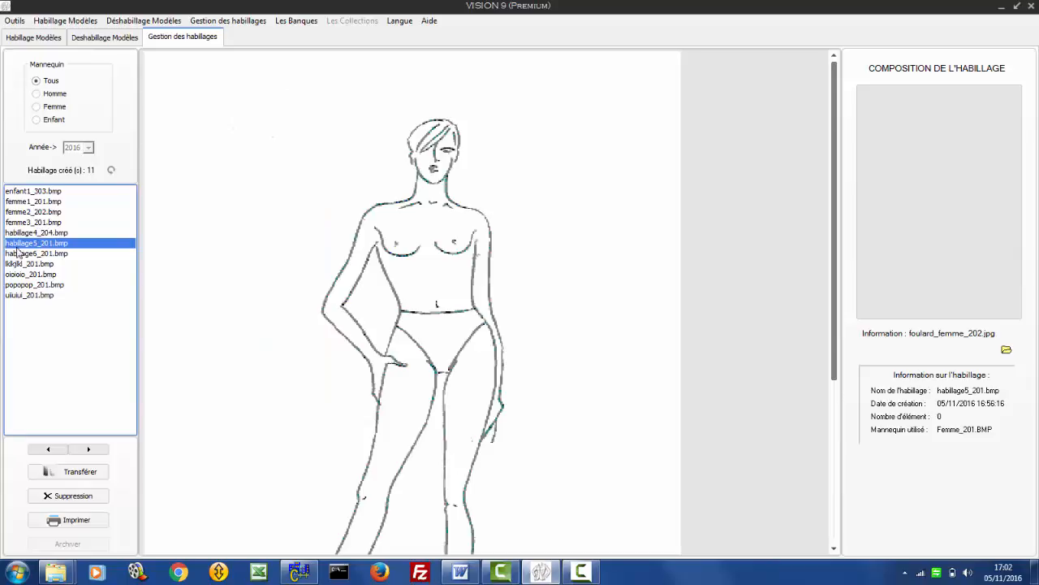
click(17, 233)
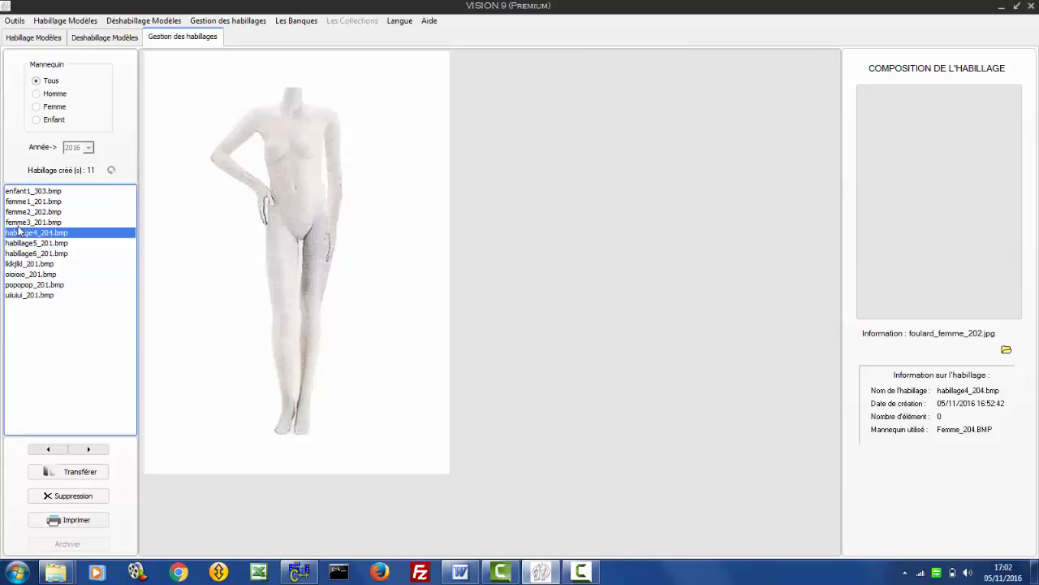
click(18, 224)
click(17, 214)
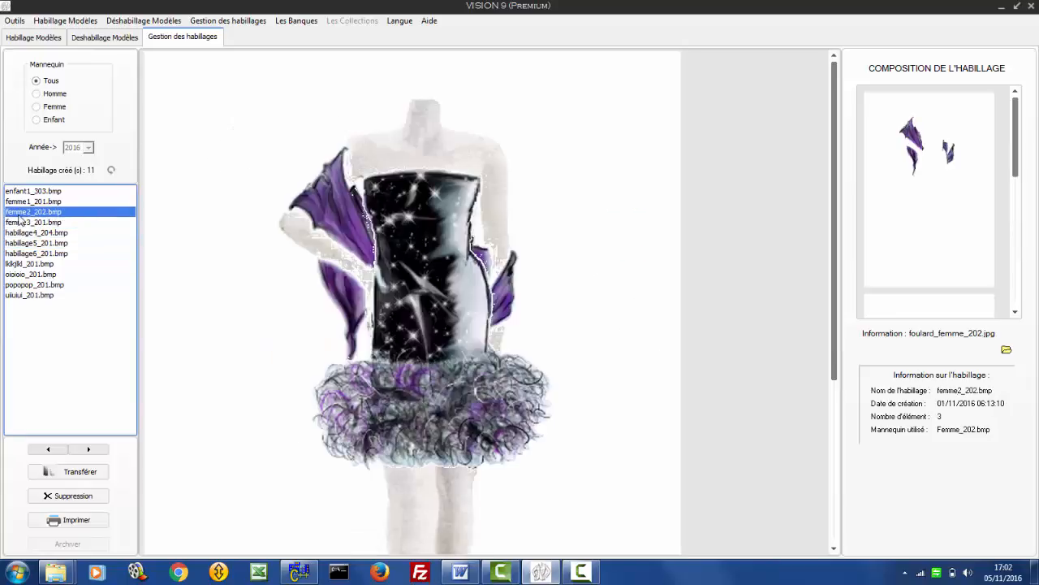
- Display the femme1_201.bmp outfit and inspect it down to the shoes
click(20, 202)
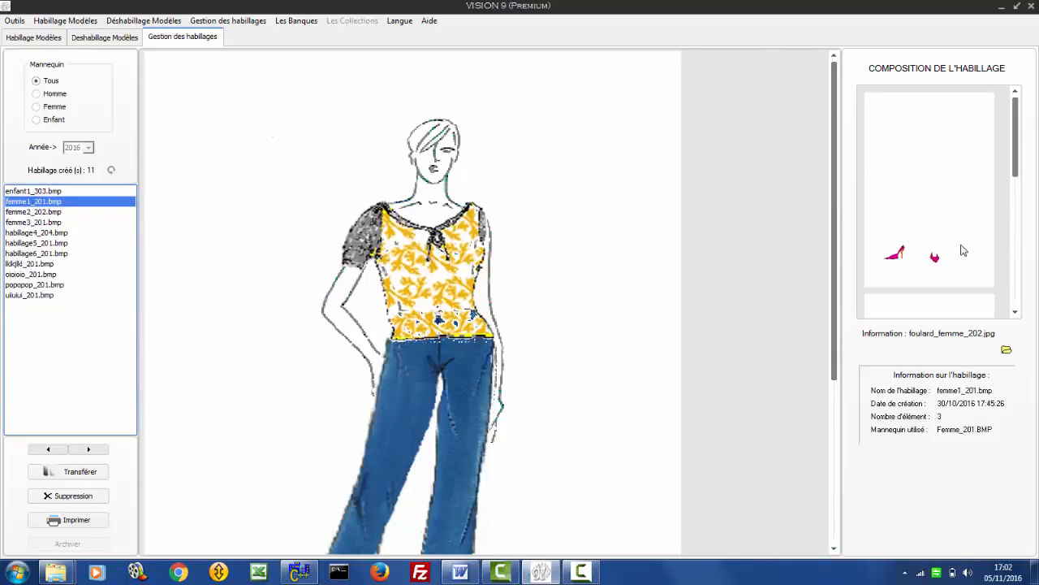
click(834, 550)
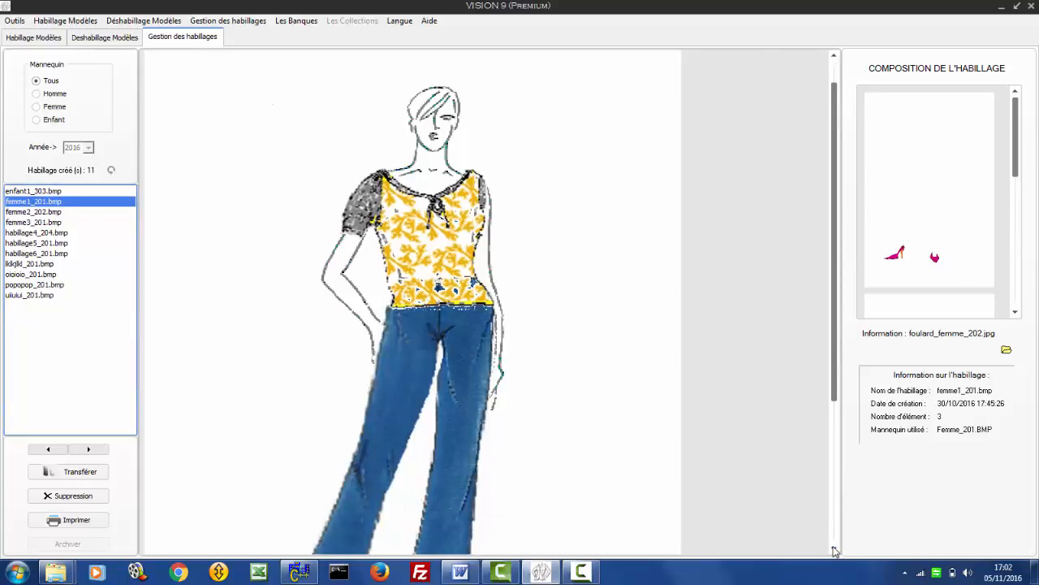
click(834, 550)
click(834, 549)
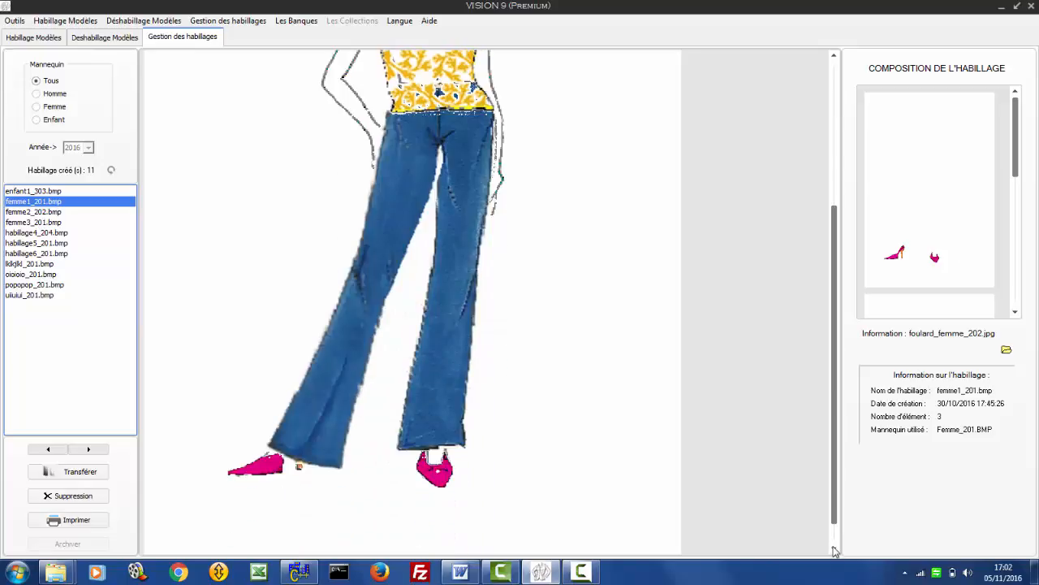
- Review the shoes, trousers and blouse in the composition of femme1_201.bmp and return to the top of the outfit
click(1015, 313)
click(1016, 312)
click(1015, 313)
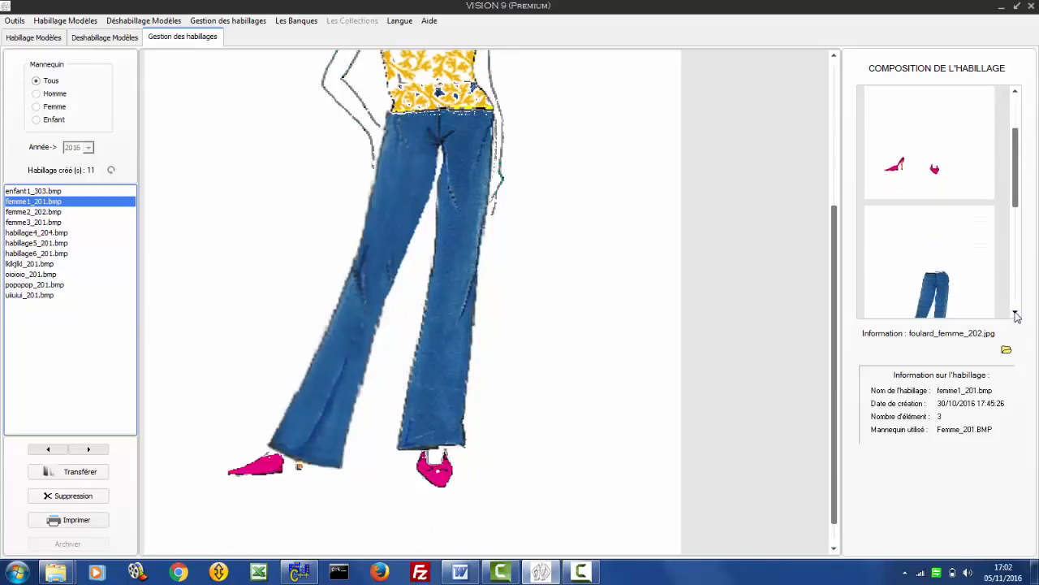
click(1015, 312)
click(1015, 312)
click(1015, 312)
click(1015, 313)
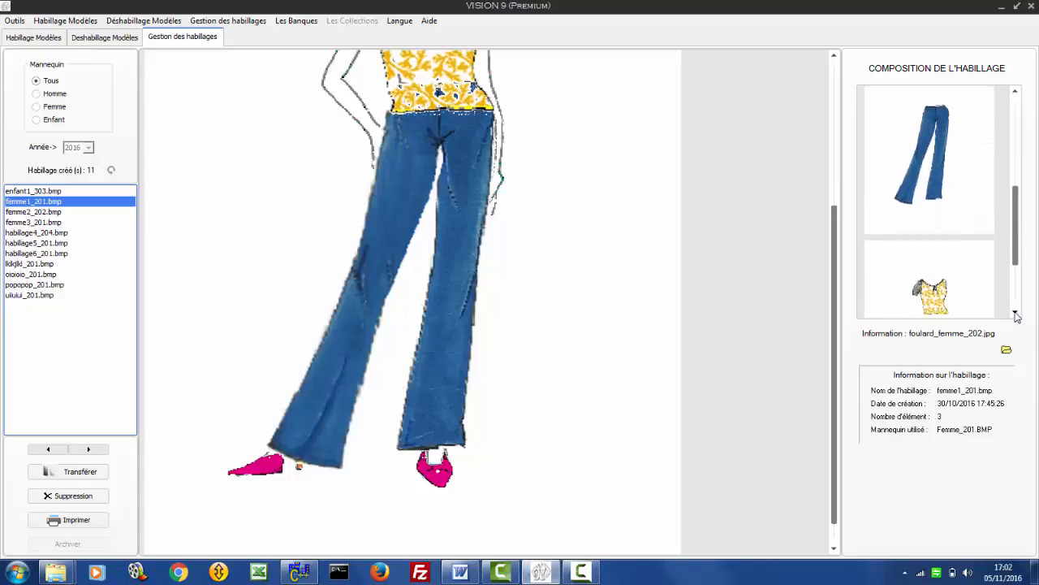
click(1015, 312)
click(1015, 313)
click(1015, 313)
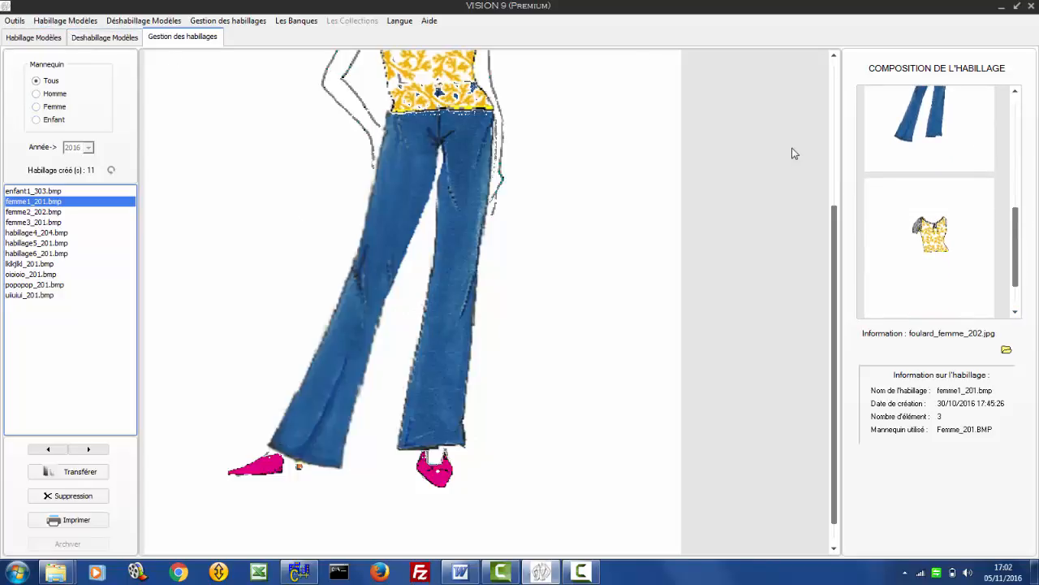
scroll(647, 149, up, 3)
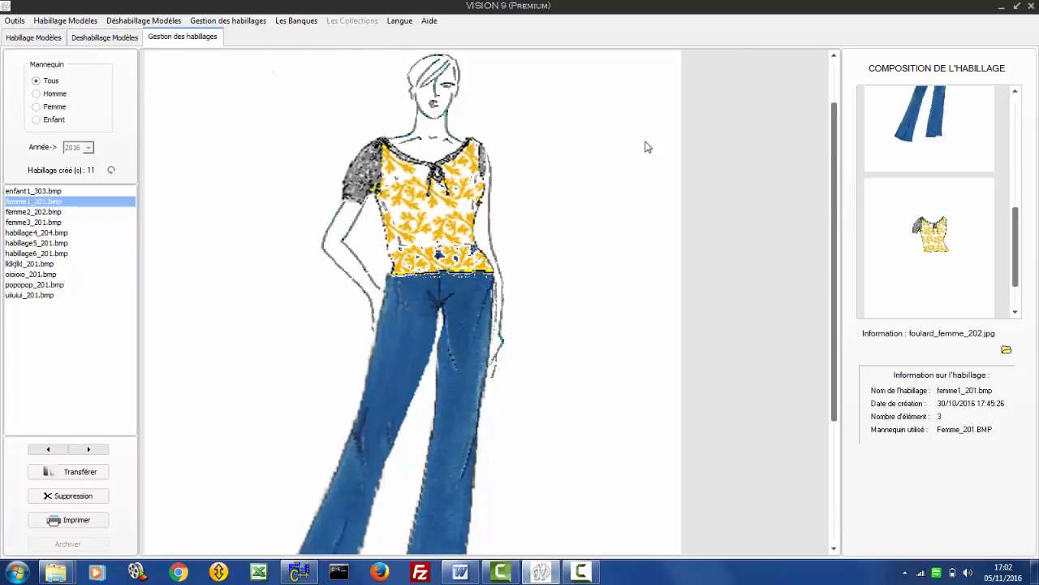
scroll(642, 177, up, 2)
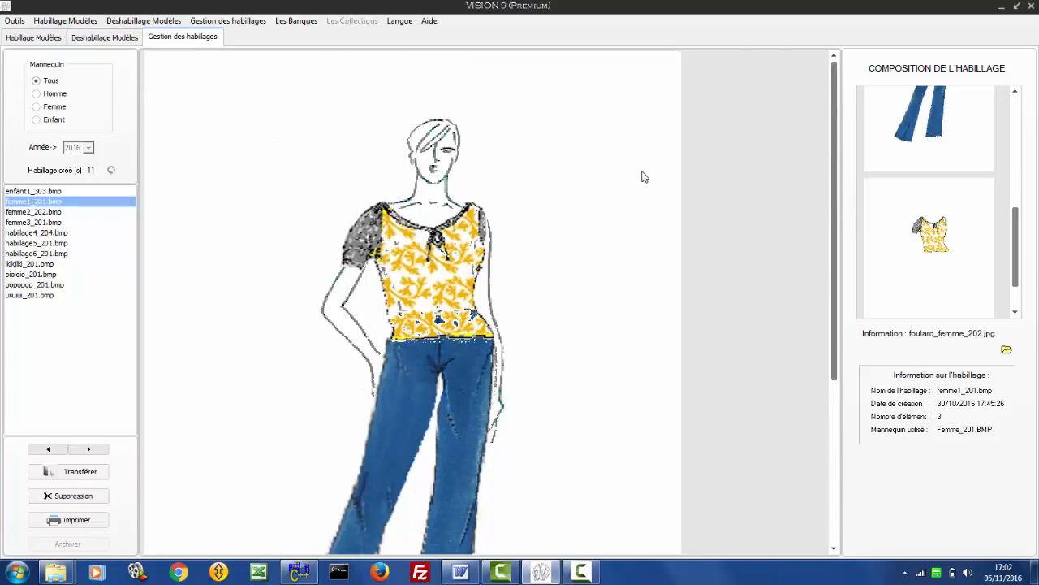
click(581, 573)
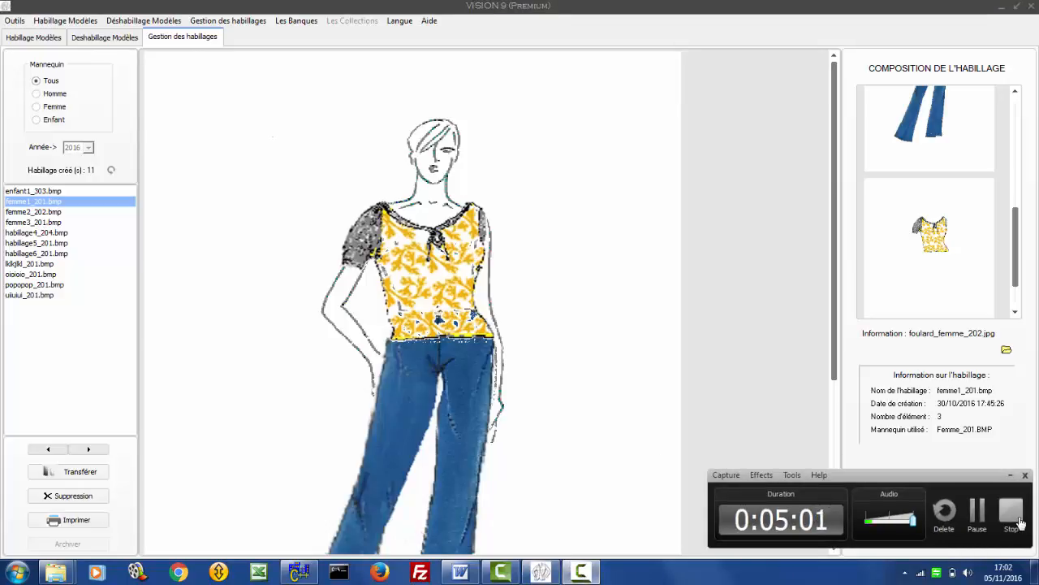